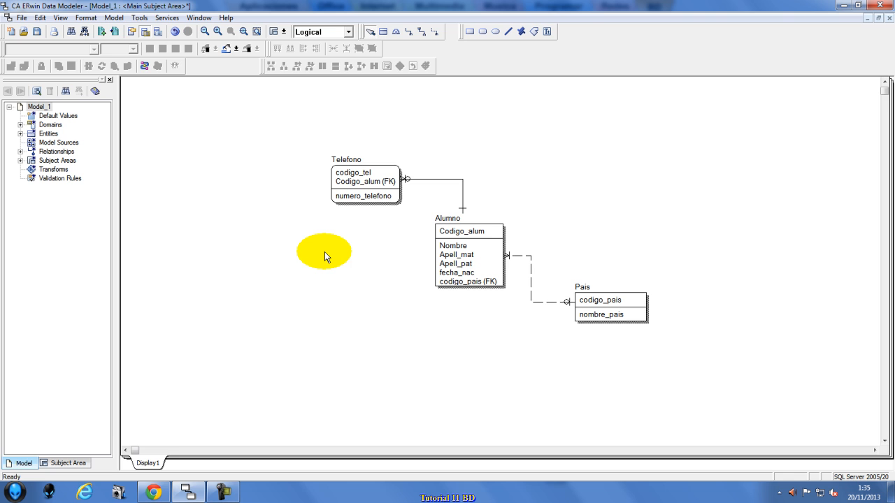
# Delete the existing relationship running from Pais to Alumno
pyautogui.click(531, 288)
pyautogui.click(552, 240)
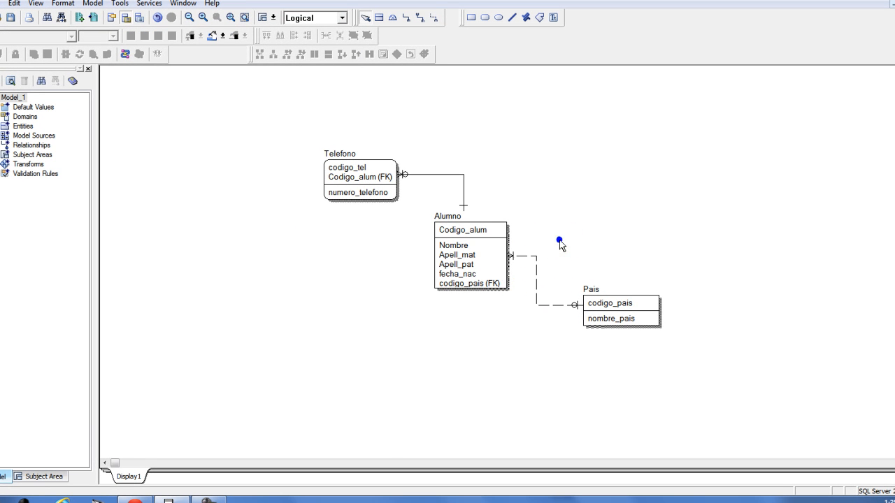
pyautogui.click(566, 306)
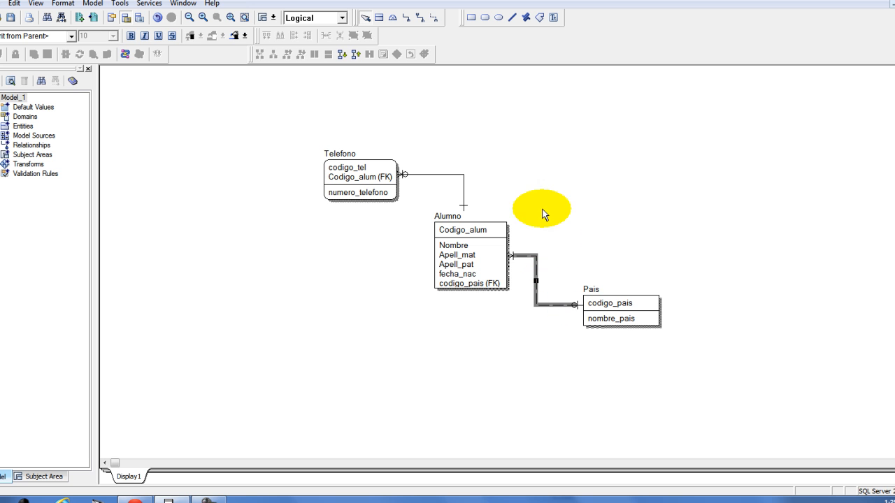
pyautogui.press('Delete')
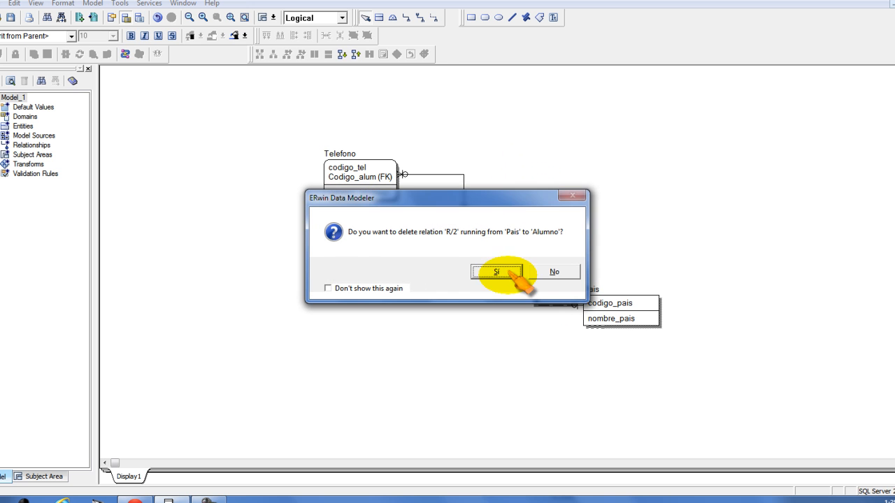
pyautogui.click(495, 272)
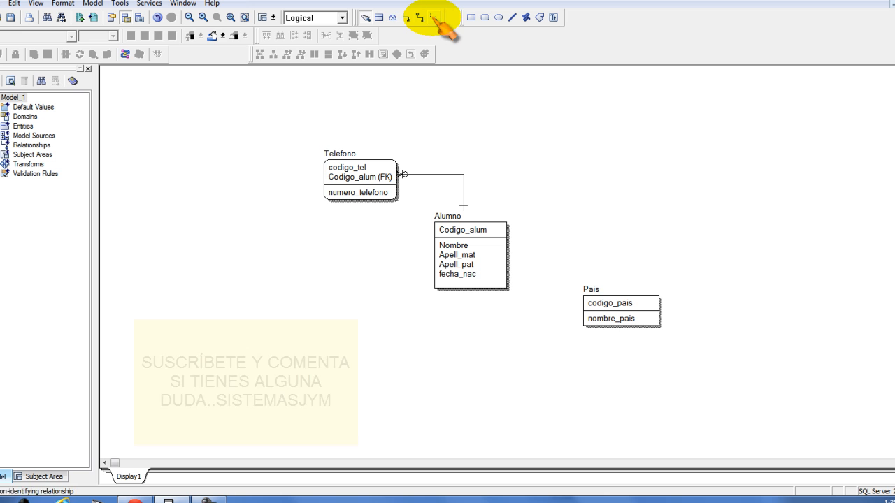
# Create an identifying relationship with Pais as the parent entity and Alumno as the child
pyautogui.click(406, 18)
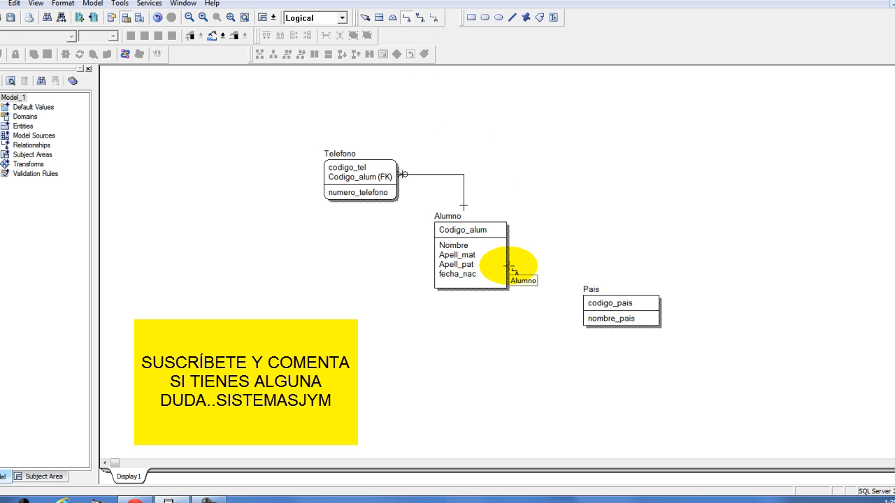
pyautogui.click(603, 304)
pyautogui.click(494, 277)
pyautogui.click(574, 253)
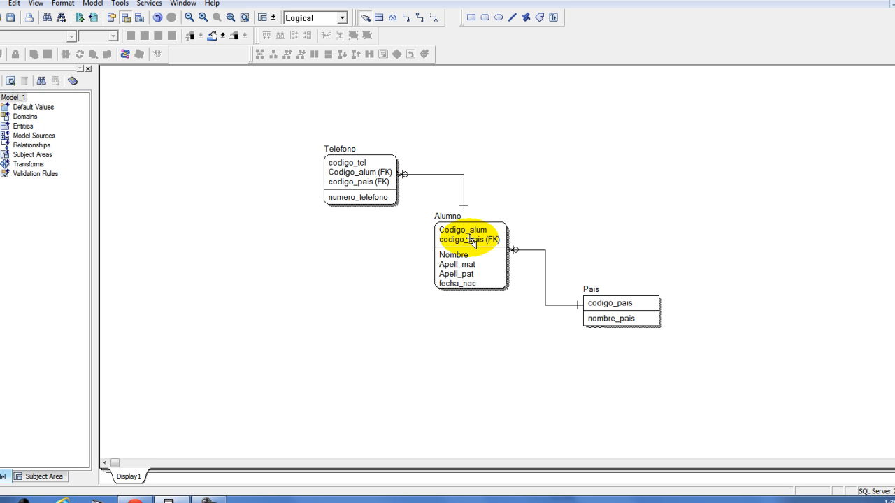
# Delete the identifying relationship between Pais and Alumno
pyautogui.click(538, 250)
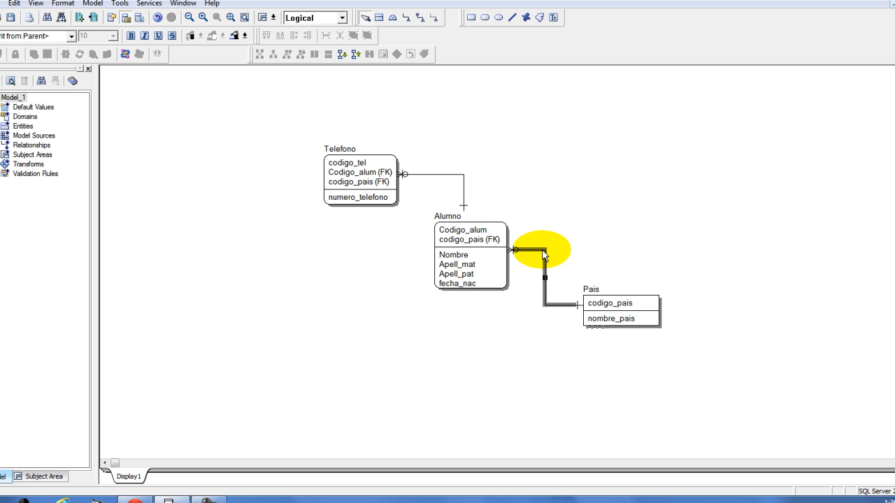
pyautogui.press('Delete')
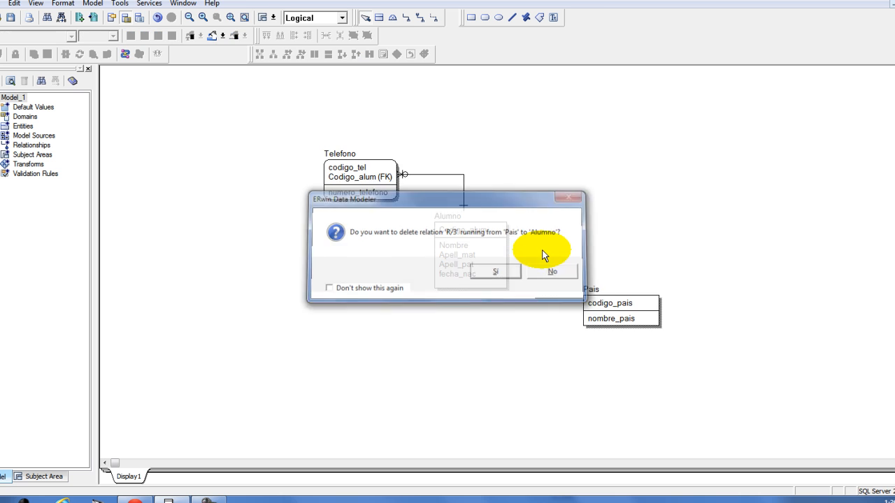
pyautogui.press('Return')
# Create a non-identifying relationship with Pais as the parent entity and Alumno as the child
pyautogui.click(434, 18)
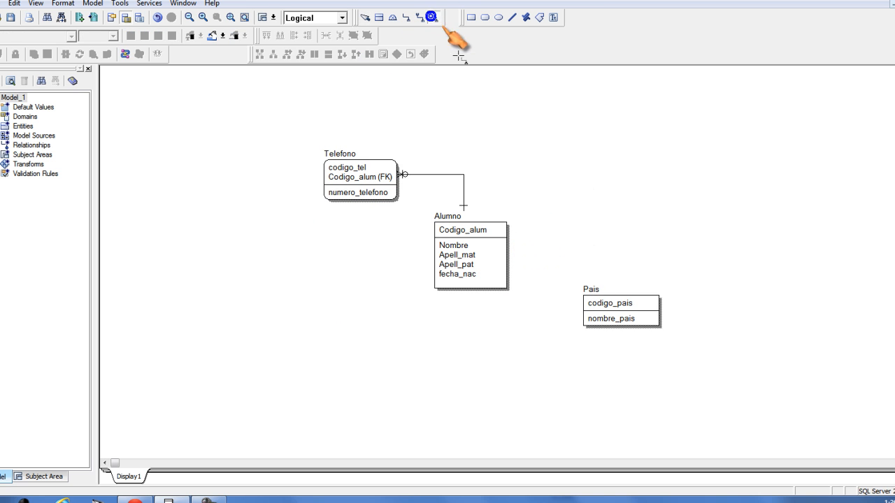
pyautogui.click(597, 317)
pyautogui.click(496, 261)
pyautogui.click(555, 225)
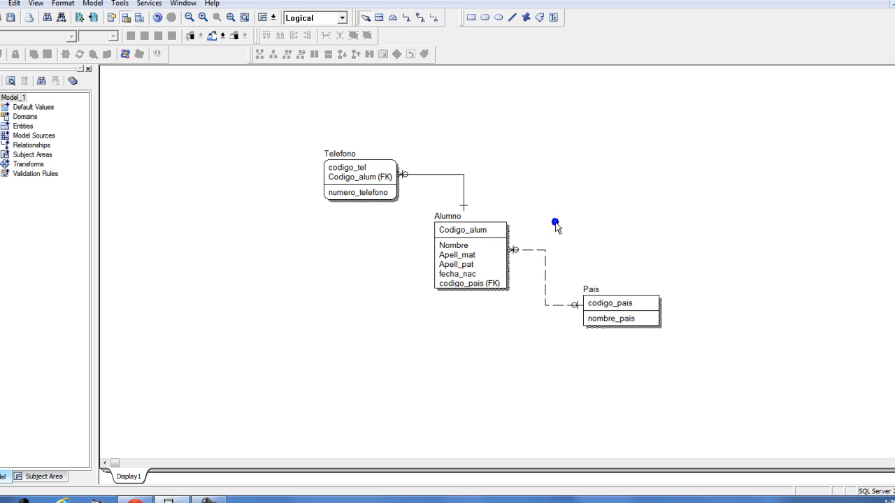
# Compare the two relationship lines and the key attributes they involve in the Alumno and Telefono entities
pyautogui.click(546, 268)
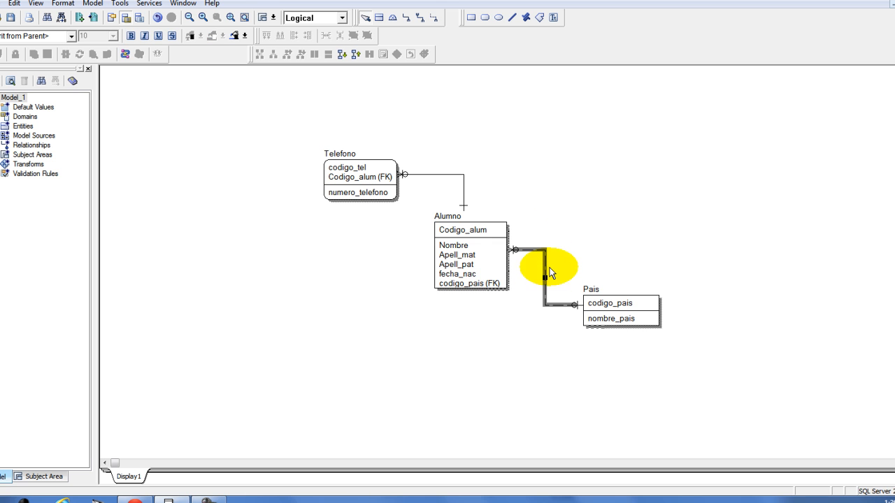
pyautogui.click(453, 175)
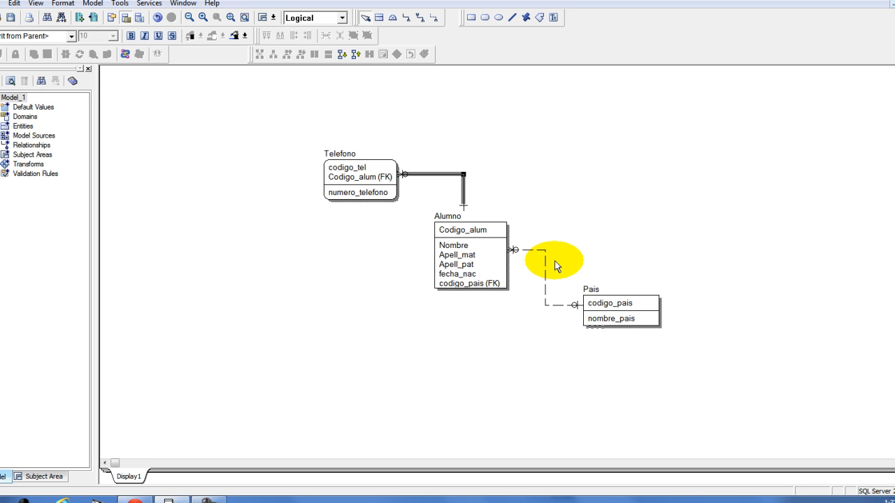
pyautogui.click(487, 284)
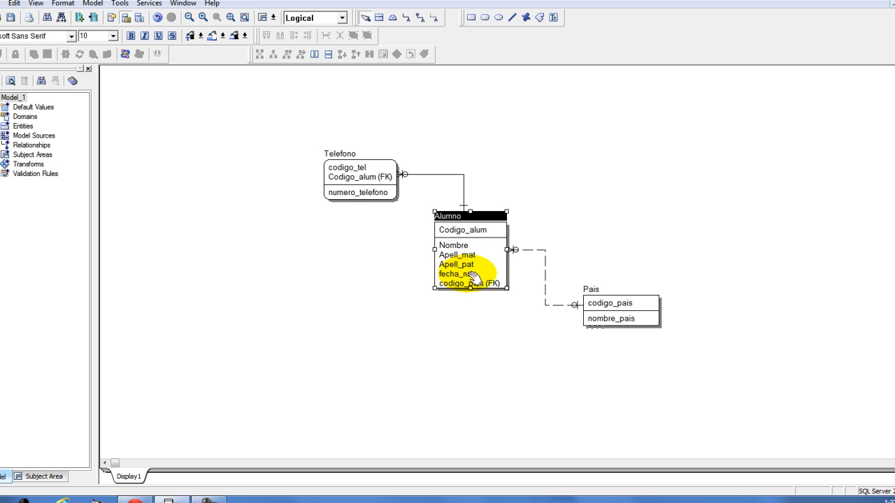
pyautogui.click(443, 230)
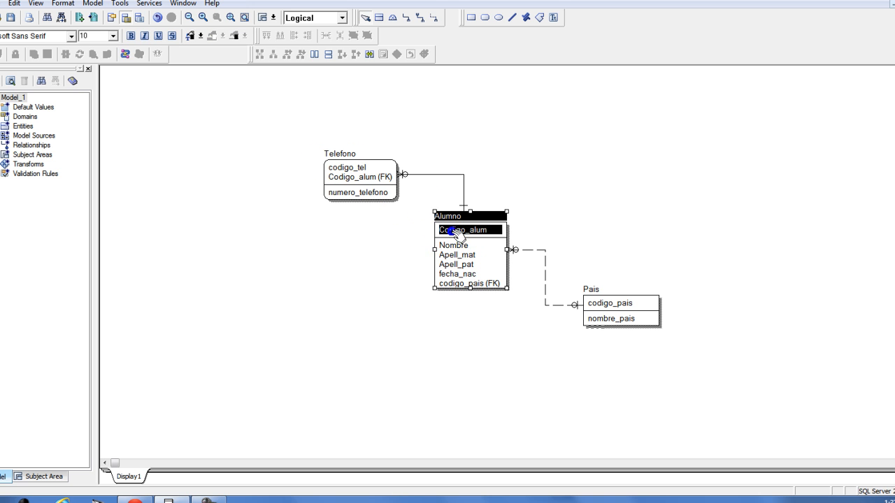
pyautogui.click(368, 183)
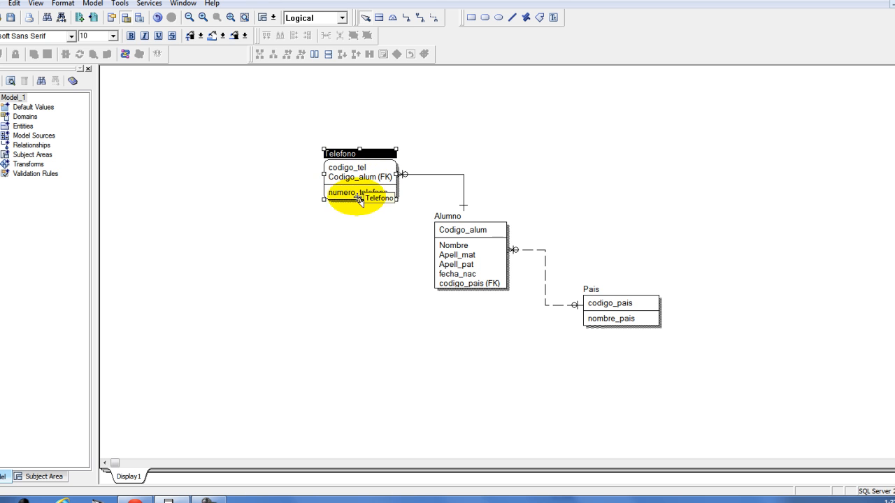
pyautogui.click(362, 238)
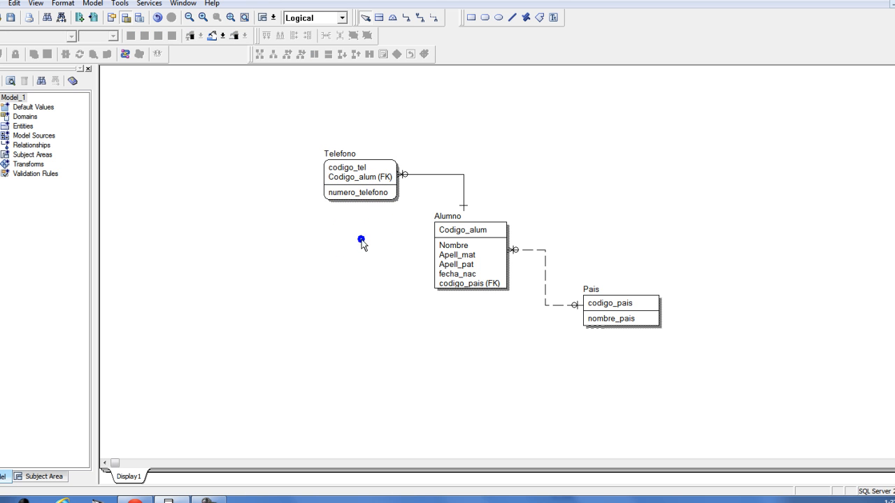
pyautogui.click(545, 254)
pyautogui.click(534, 189)
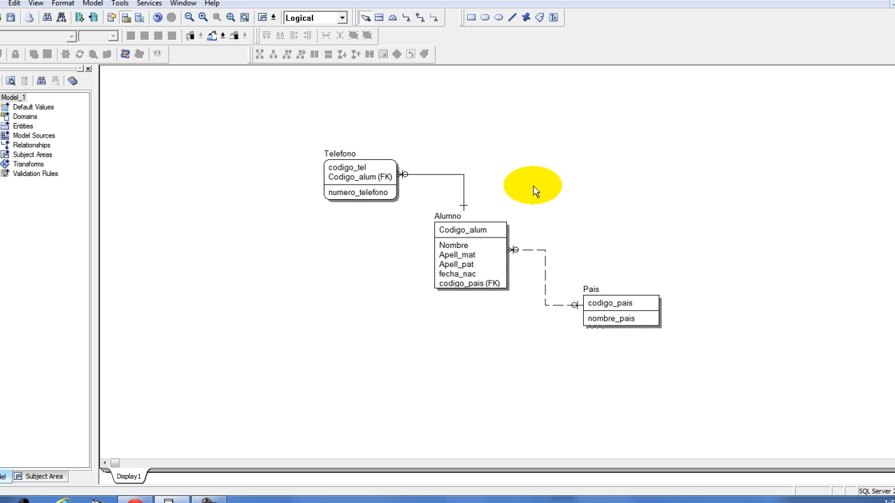
# Examine how the Pais, Alumno and Telefono entities depend on each other through the solid and dashed relationships
pyautogui.click(616, 305)
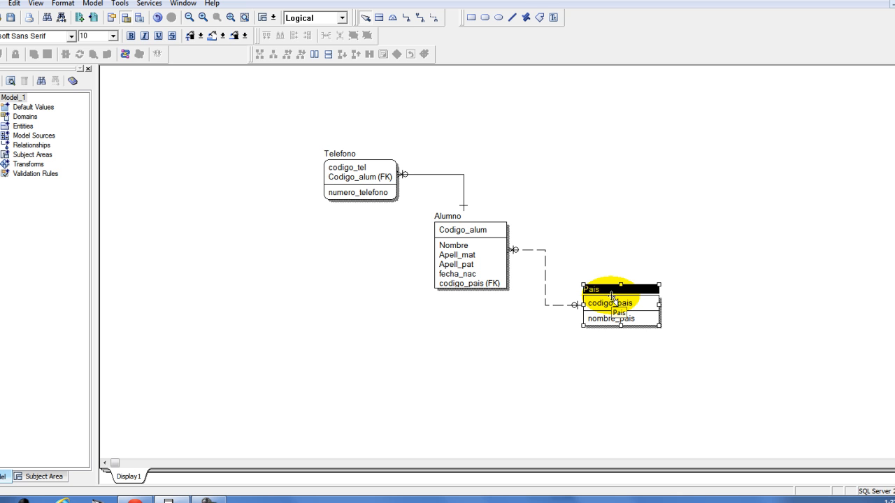
pyautogui.click(456, 237)
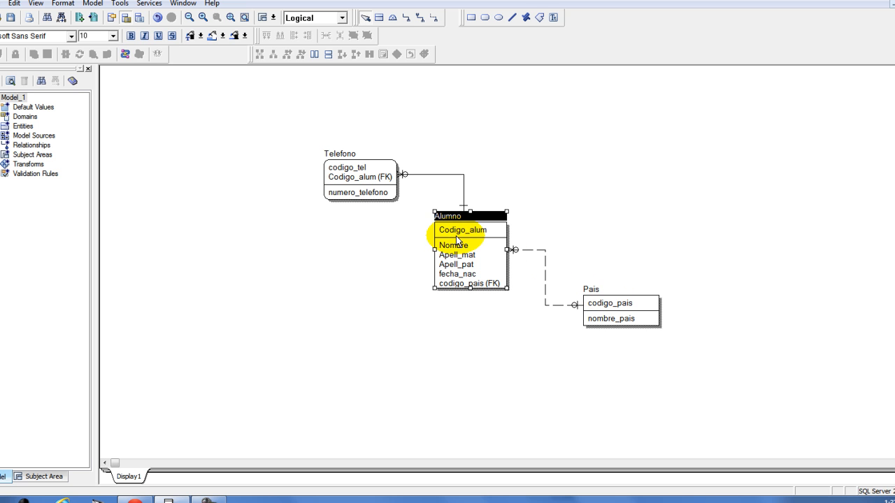
pyautogui.click(569, 242)
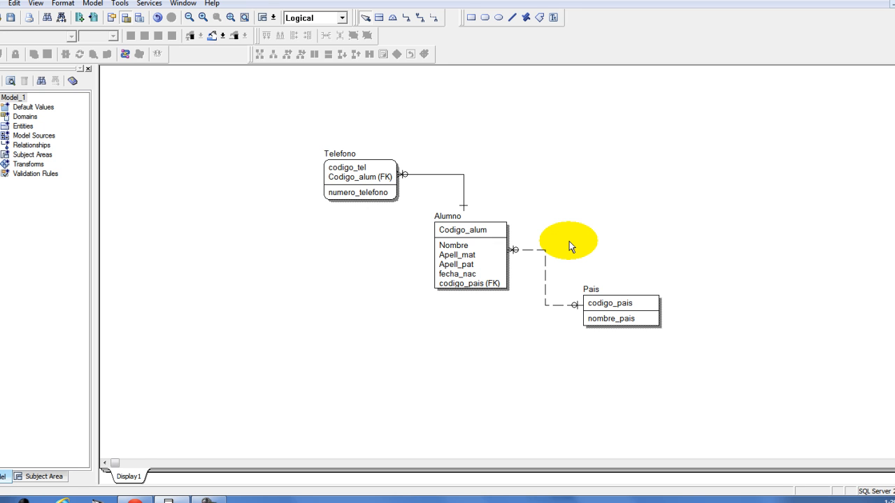
pyautogui.click(569, 241)
pyautogui.click(598, 308)
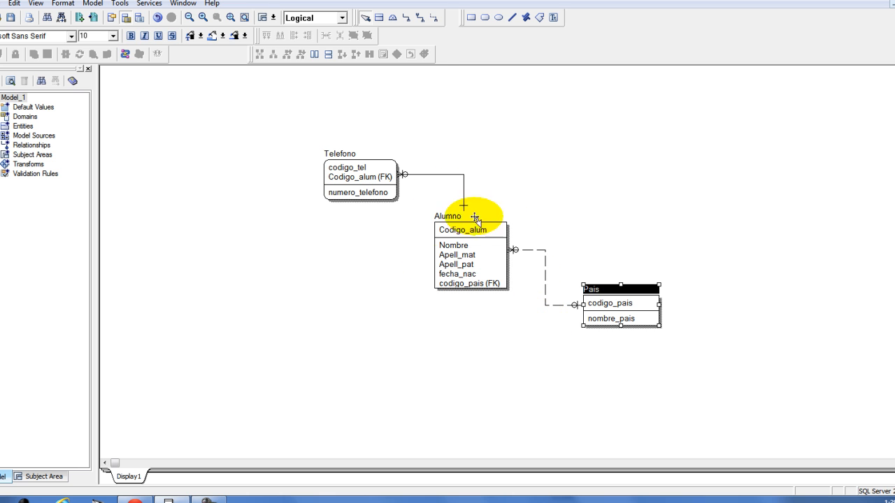
pyautogui.click(632, 332)
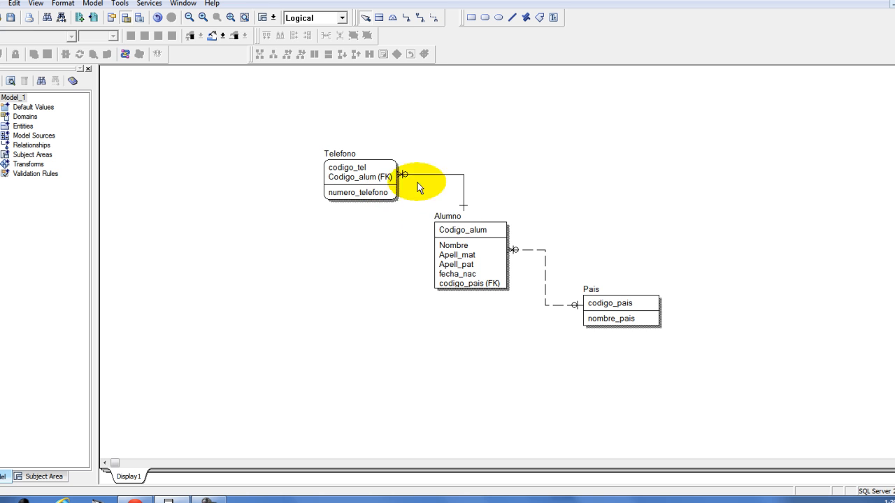
pyautogui.click(399, 240)
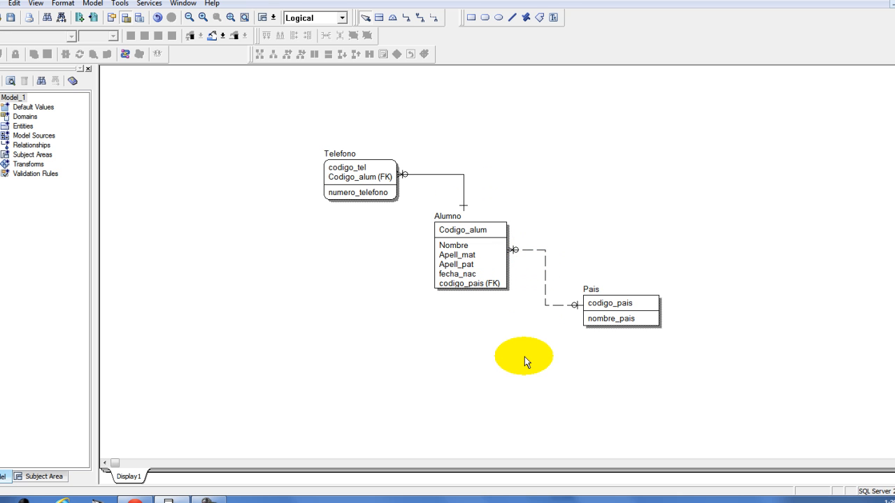
pyautogui.click(625, 315)
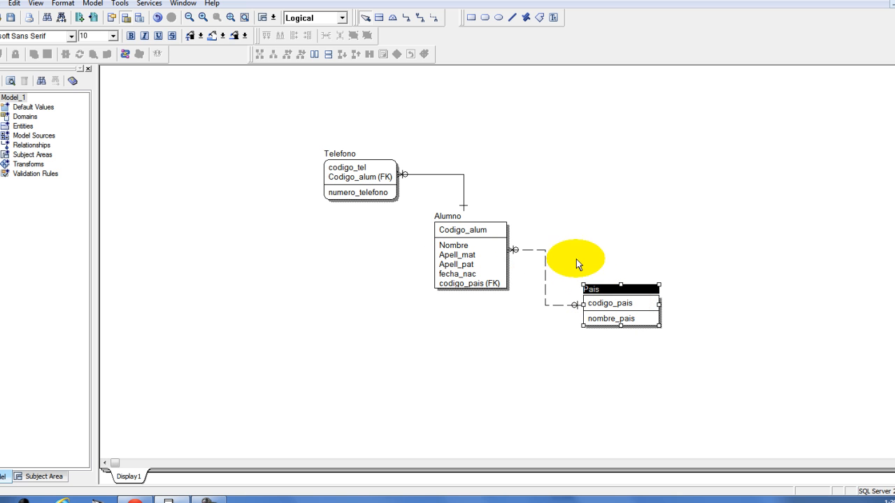
pyautogui.click(580, 240)
pyautogui.click(609, 316)
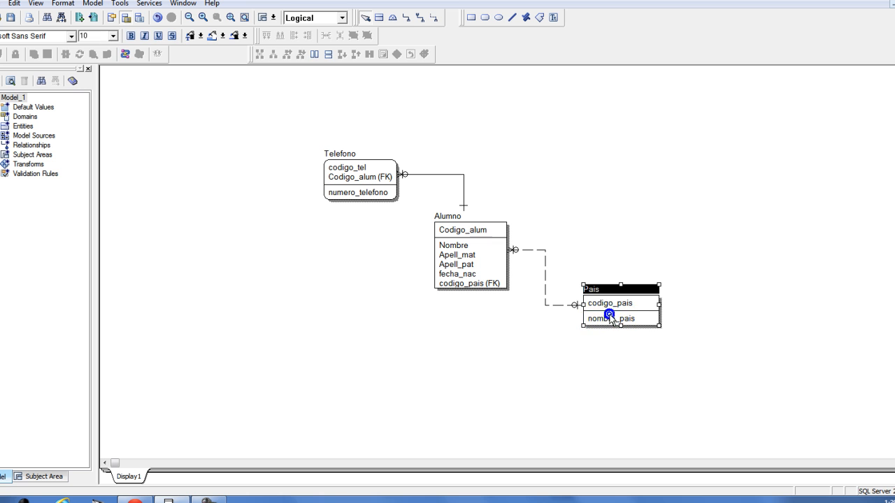
pyautogui.click(488, 240)
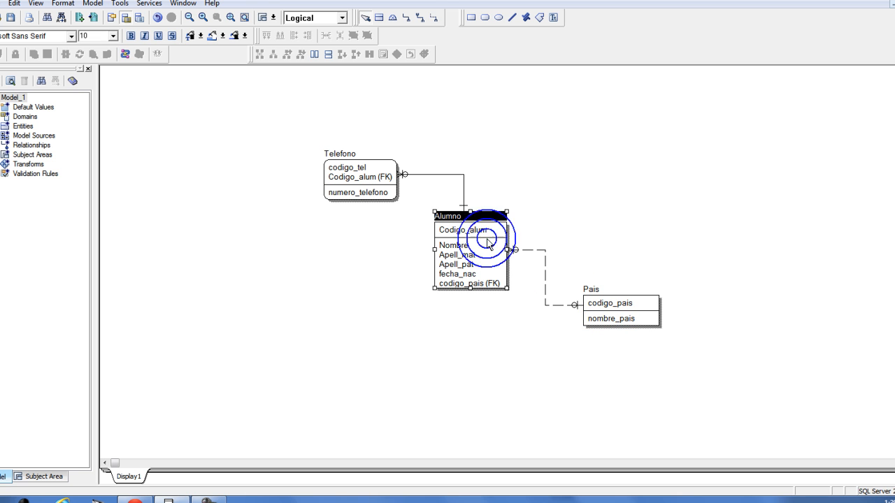
pyautogui.click(560, 239)
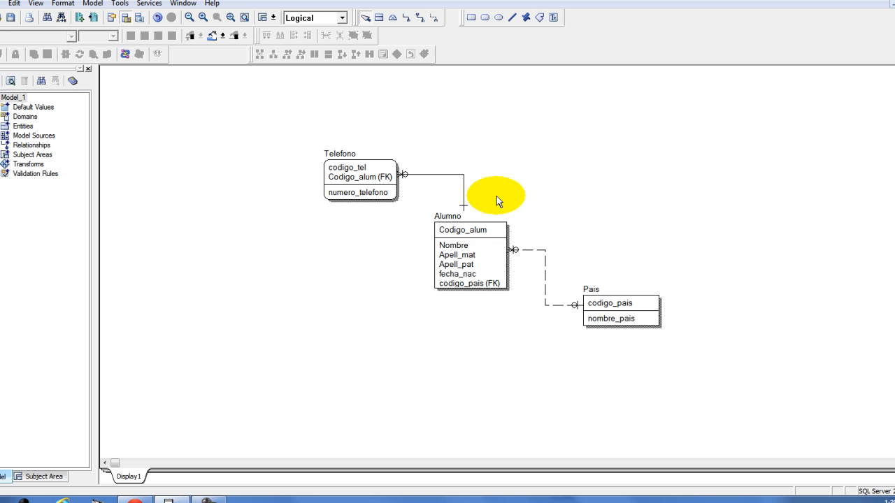
pyautogui.click(442, 174)
pyautogui.click(434, 196)
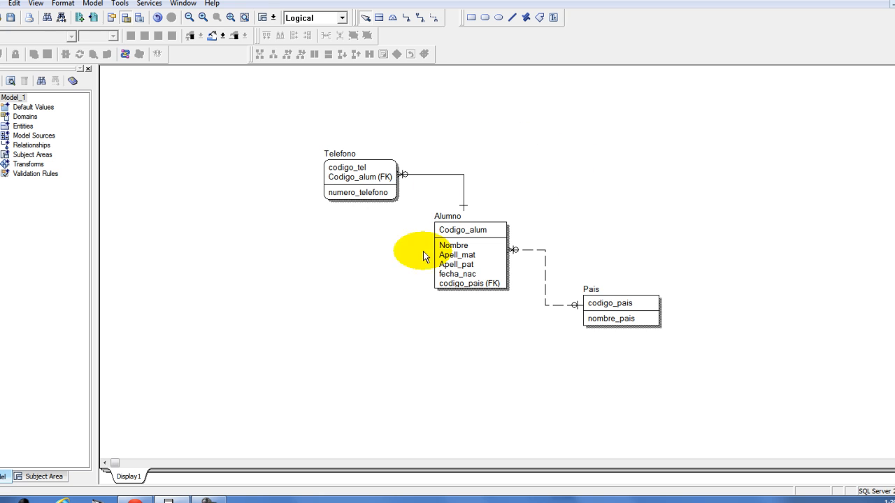
pyautogui.click(544, 251)
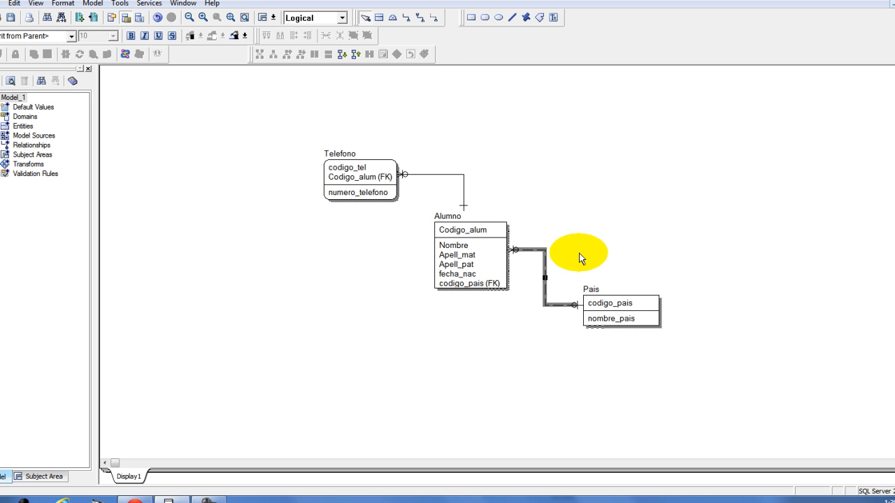
pyautogui.click(579, 253)
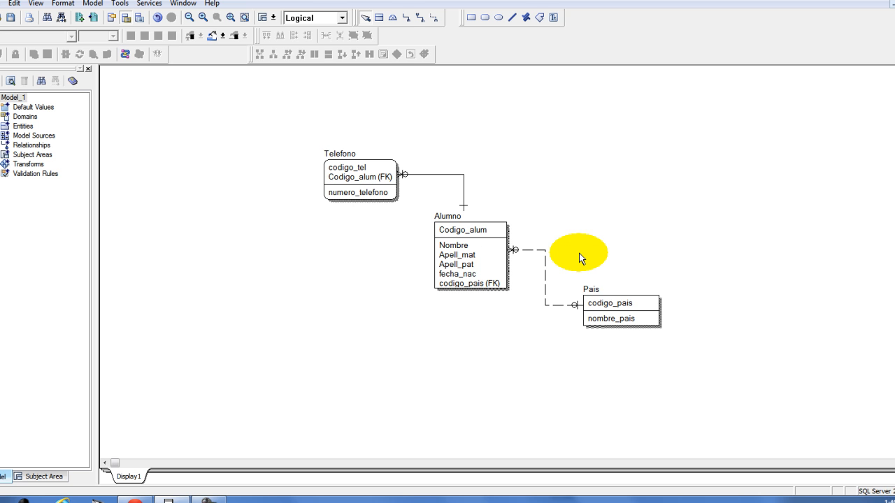
pyautogui.click(346, 197)
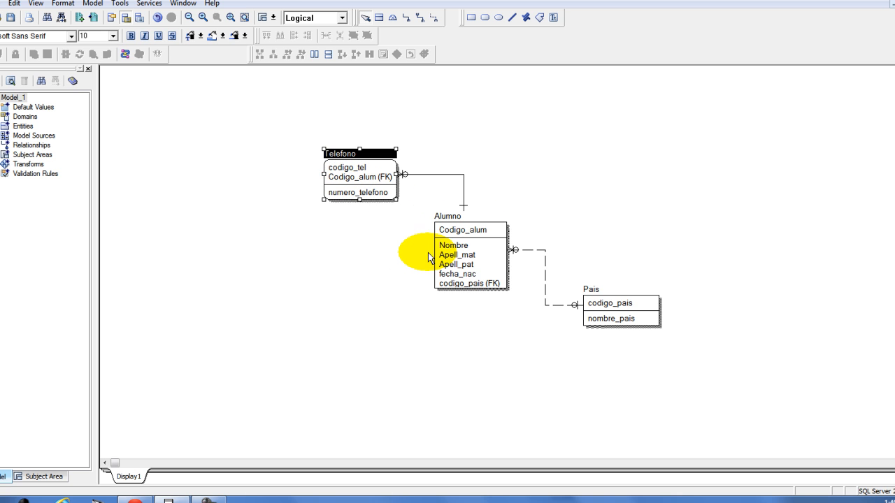
pyautogui.click(365, 270)
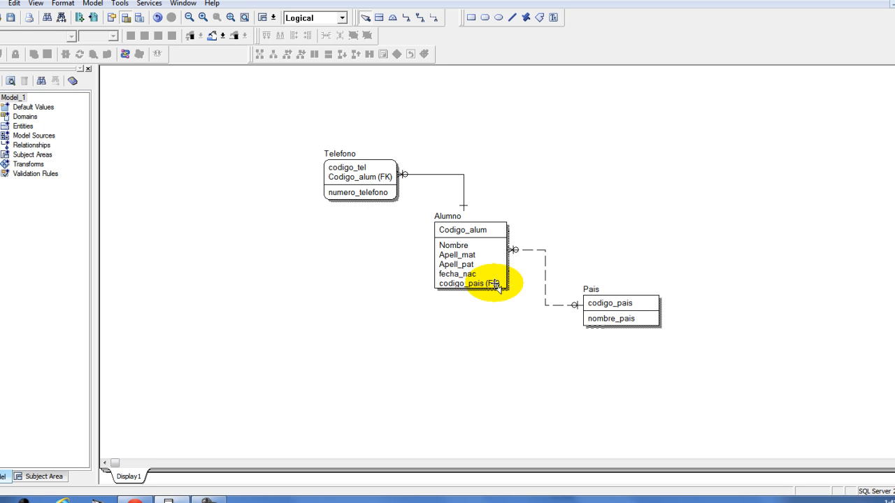
# Inspect Alumno's codigo_pais attribute and compare the null options of the Pais to Alumno relationship, keeping Nulls Allowed
pyautogui.doubleClick(494, 284)
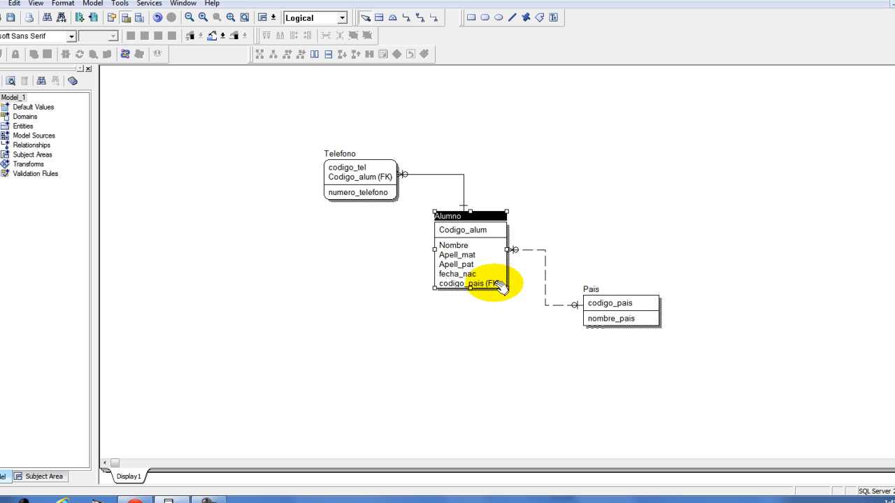
pyautogui.click(576, 345)
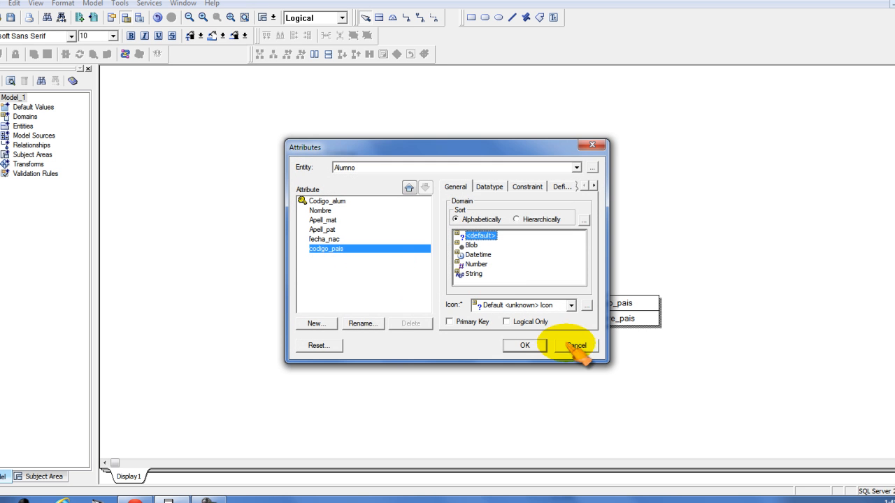
pyautogui.click(535, 251)
pyautogui.doubleClick(535, 251)
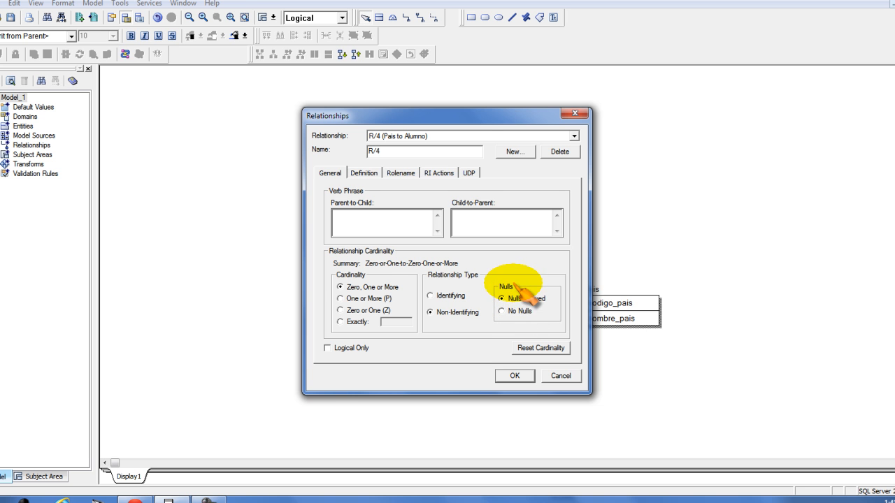
pyautogui.moveTo(451, 120); pyautogui.dragTo(707, 127)
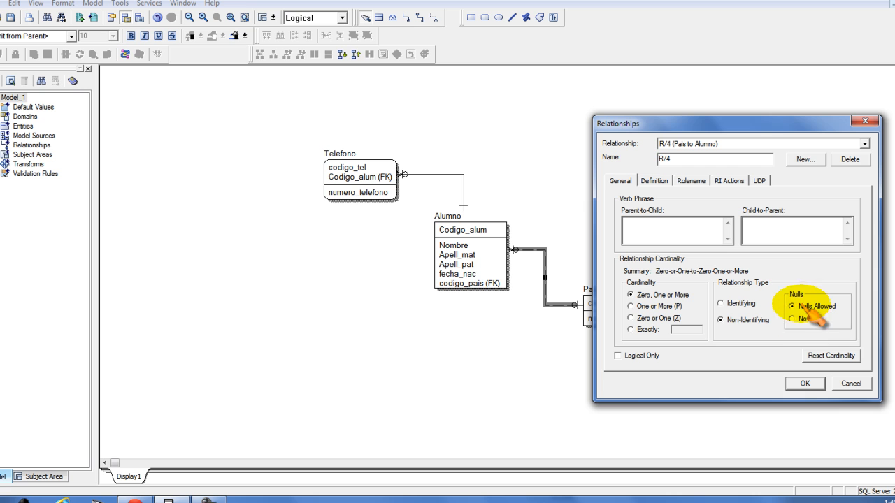
pyautogui.click(792, 320)
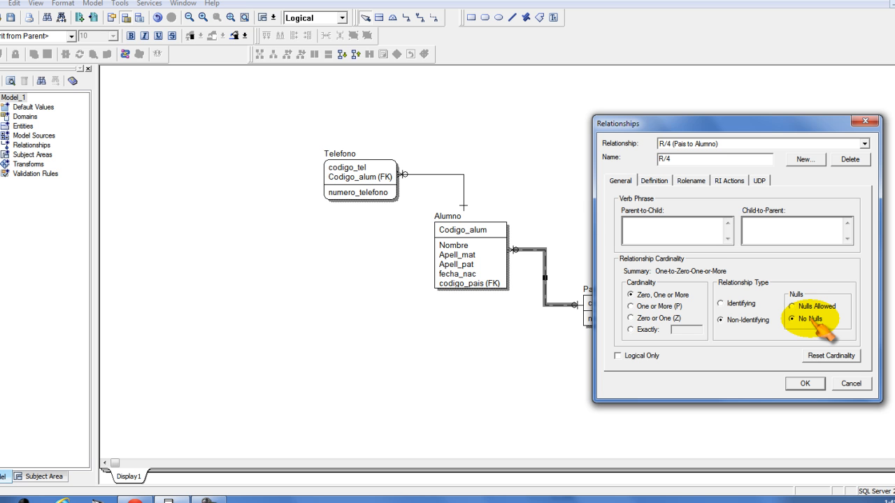
pyautogui.click(814, 309)
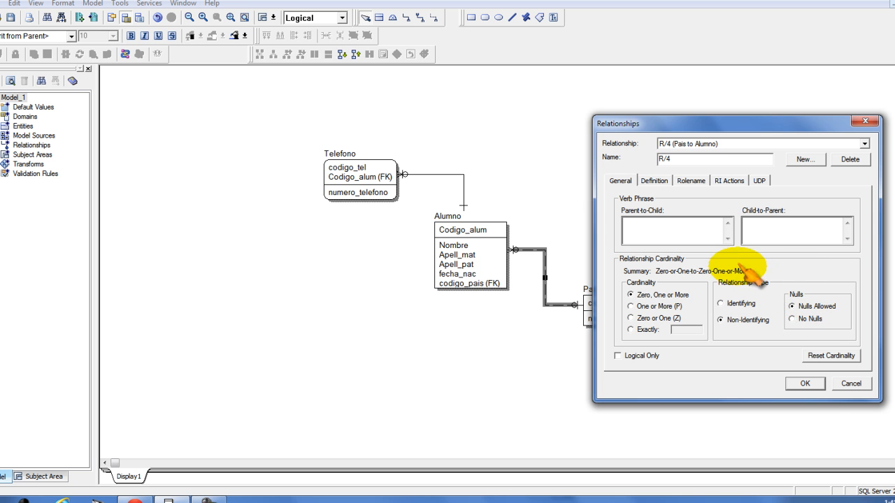
pyautogui.click(804, 385)
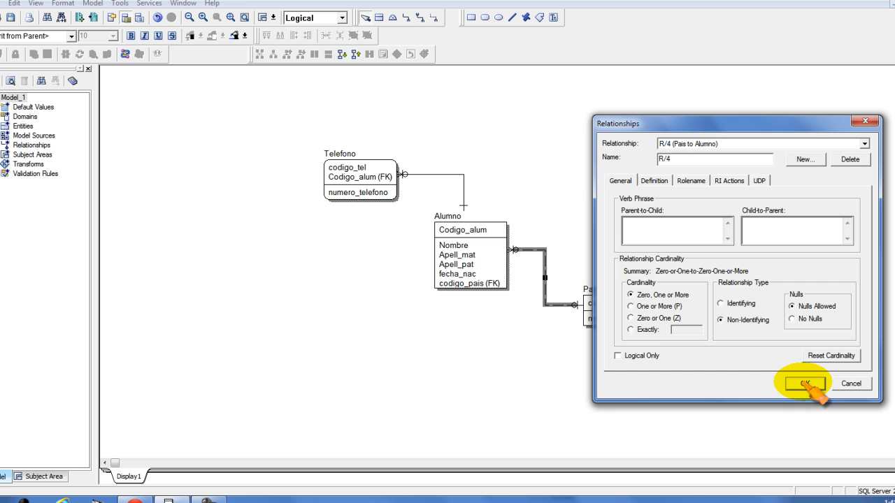
# Examine the Alumno entity together with its relationships to Telefono and Pais in the diagram
pyautogui.click(429, 401)
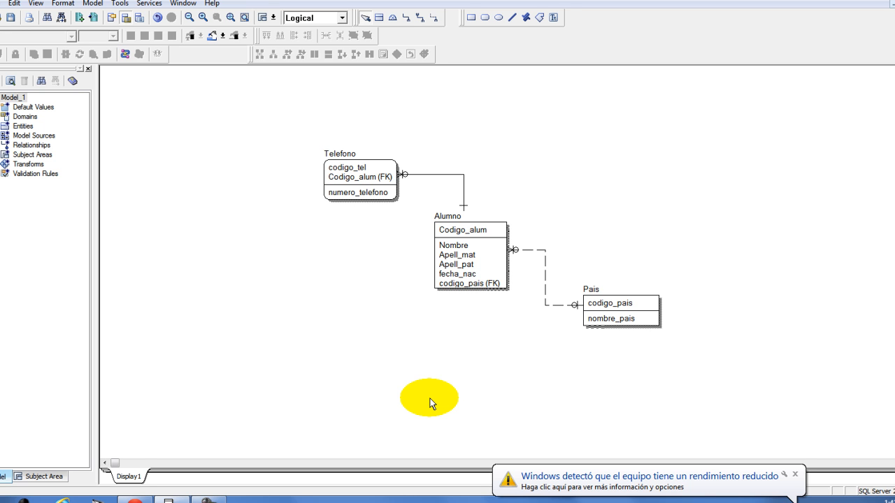
pyautogui.moveTo(525, 306)
pyautogui.mouseDown()
pyautogui.moveTo(431, 201)
pyautogui.moveTo(524, 310)
pyautogui.mouseUp()
pyautogui.click(431, 201)
pyautogui.click(414, 192)
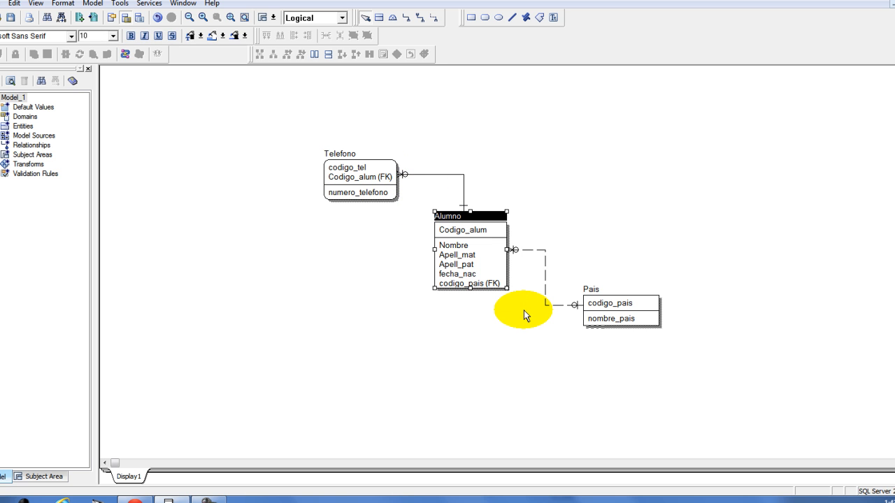
pyautogui.click(523, 311)
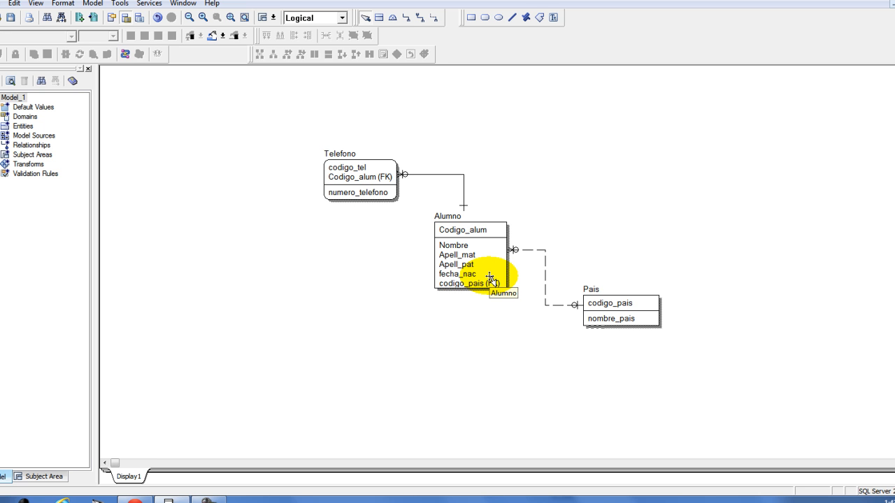
pyautogui.moveTo(561, 256); pyautogui.dragTo(704, 360)
pyautogui.moveTo(426, 202); pyautogui.dragTo(400, 195)
pyautogui.click(443, 263)
pyautogui.click(415, 260)
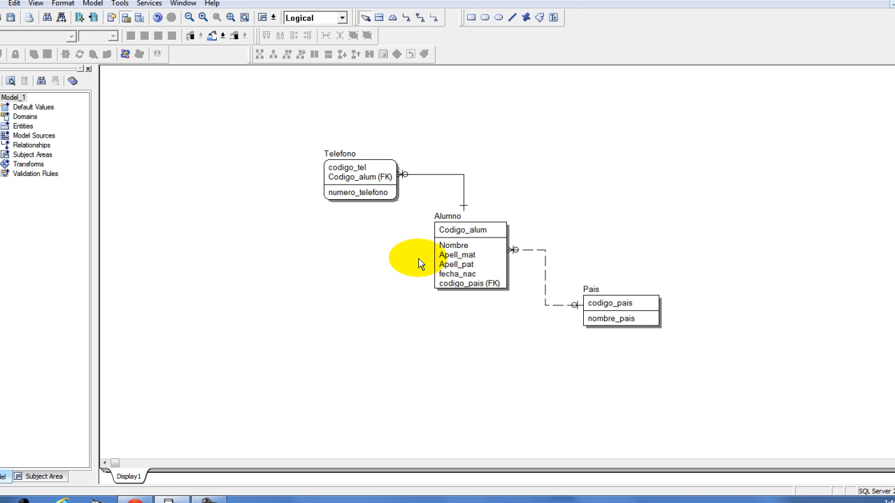
# Select the existing entities and shift the Telefono and Pais boxes slightly down on the diagram
pyautogui.click(210, 501)
pyautogui.click(212, 500)
pyautogui.click(473, 370)
pyautogui.moveTo(725, 385); pyautogui.dragTo(308, 143)
pyautogui.moveTo(360, 170)
pyautogui.mouseDown()
pyautogui.moveTo(199, 133)
pyautogui.moveTo(301, 167)
pyautogui.moveTo(355, 170)
pyautogui.mouseUp()
pyautogui.click(324, 241)
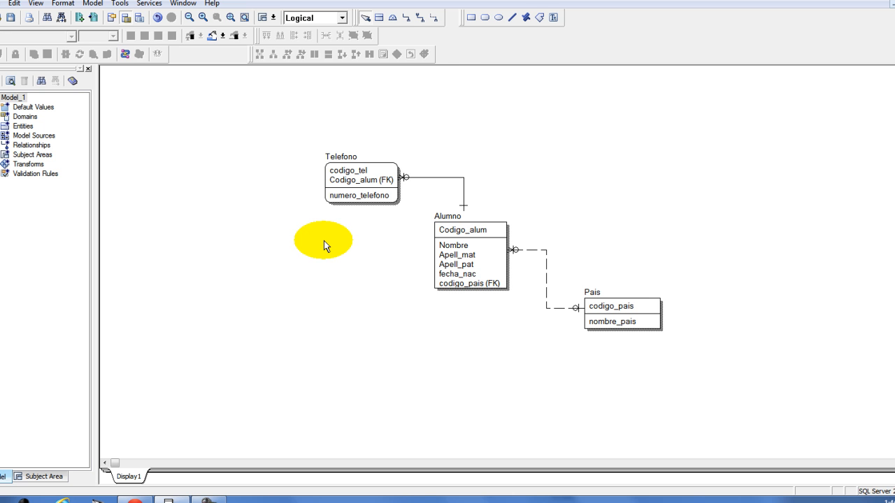
# Add a new entity named Empleado in the empty area below and to the left of Telefono
pyautogui.click(378, 17)
pyautogui.click(219, 246)
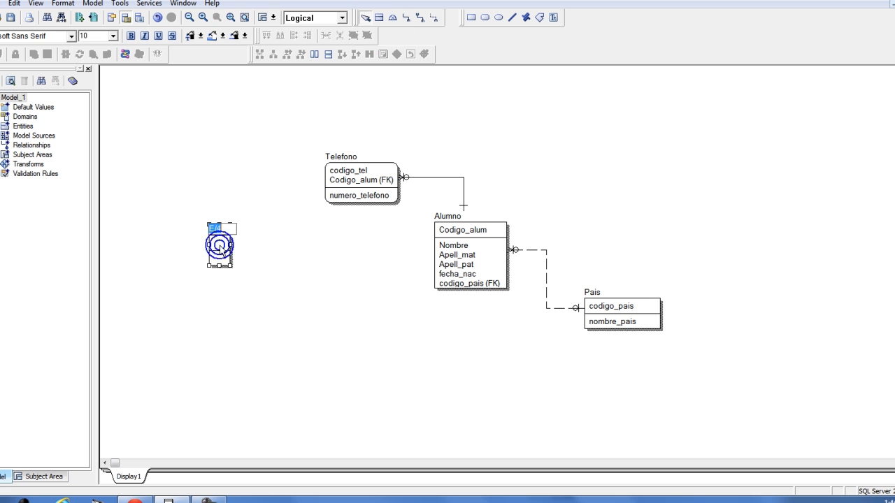
pyautogui.write('Empleado')
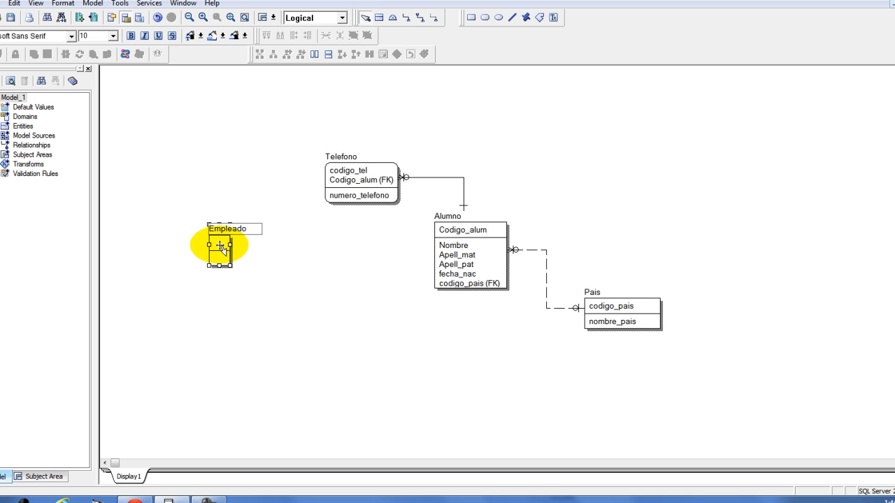
pyautogui.press('Return')
# Add a second entity named usuario below and to the right of Empleado, with codigo as its key attribute
pyautogui.click(378, 15)
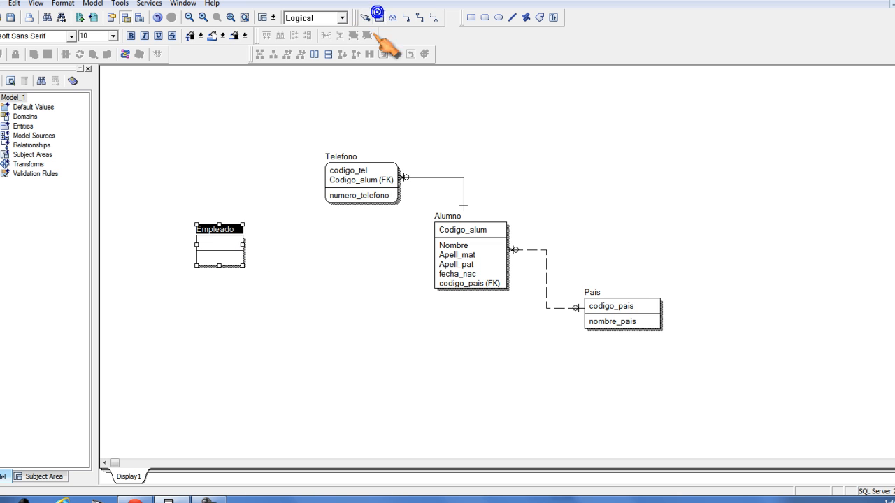
pyautogui.click(327, 354)
pyautogui.write('usuario')
pyautogui.press('Tab')
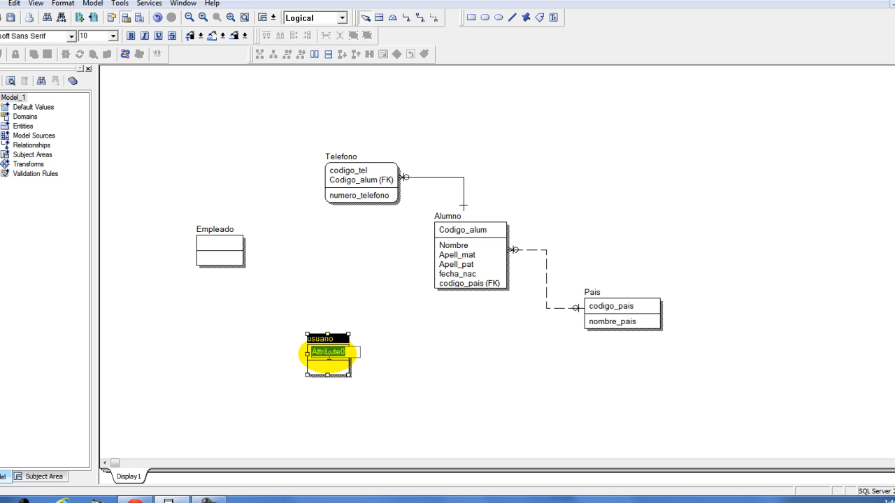
pyautogui.write('codigo')
# Add the attribute cod_emp to the Empleado entity and make it the primary key
pyautogui.doubleClick(226, 244)
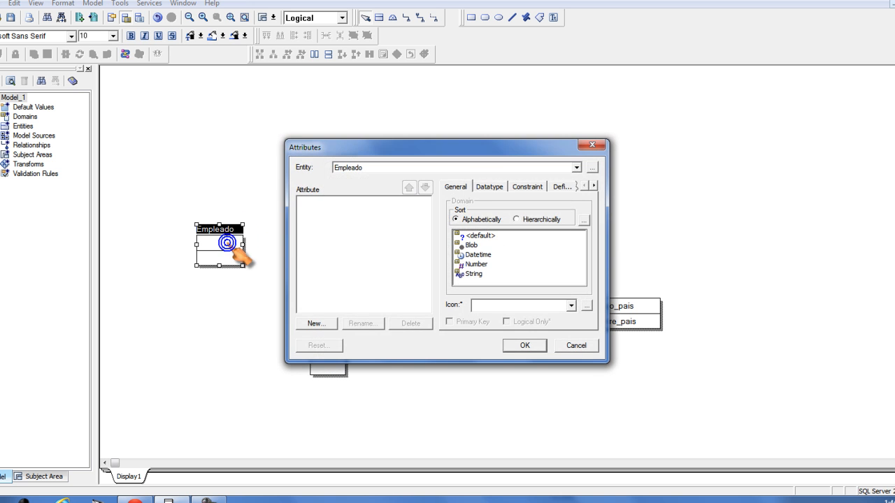
pyautogui.click(317, 323)
pyautogui.write('cod_emp')
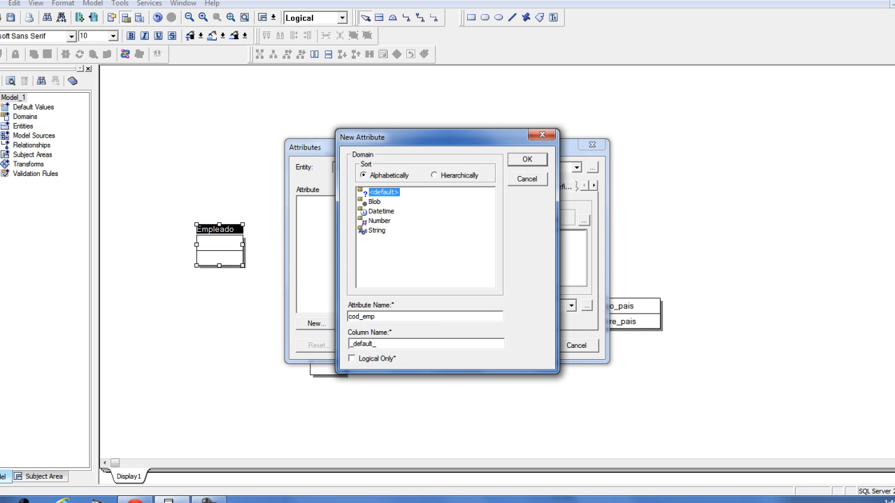
pyautogui.press('Return')
pyautogui.click(455, 323)
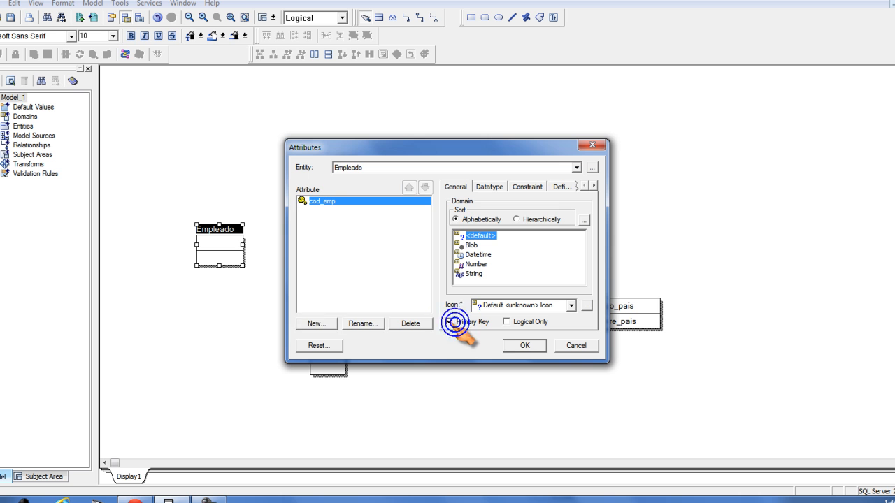
# Add the non-key attributes nombre and apellidos to Empleado and accept the attribute changes
pyautogui.click(317, 324)
pyautogui.write('nombre')
pyautogui.press('Return')
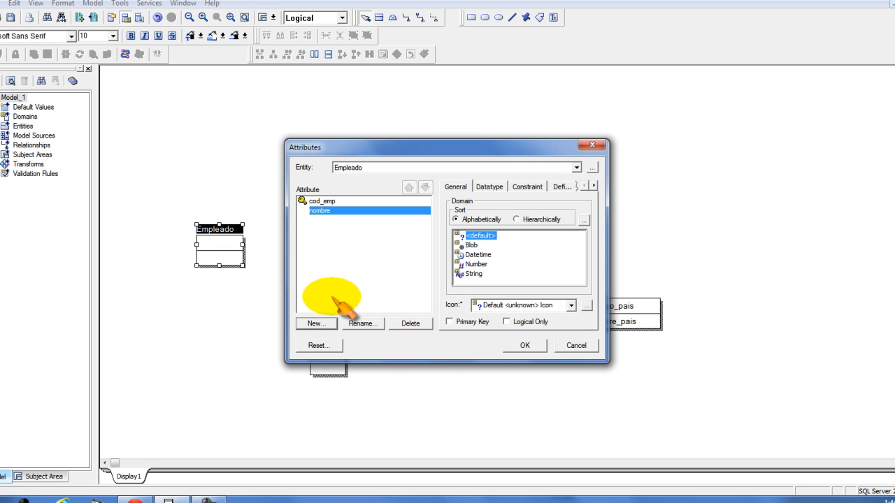
pyautogui.click(320, 324)
pyautogui.write('apellidos')
pyautogui.press('Return')
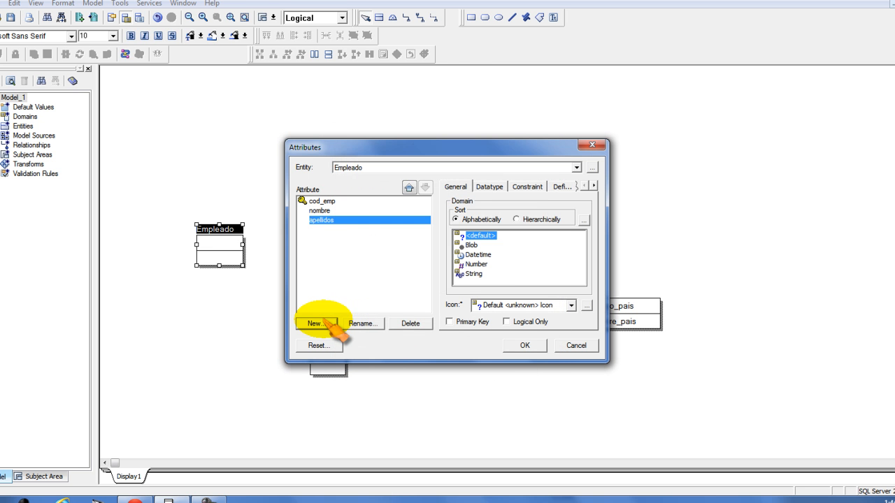
pyautogui.click(526, 346)
# Add the non-key attributes user and pass to the usuario entity and accept the attribute changes
pyautogui.doubleClick(320, 358)
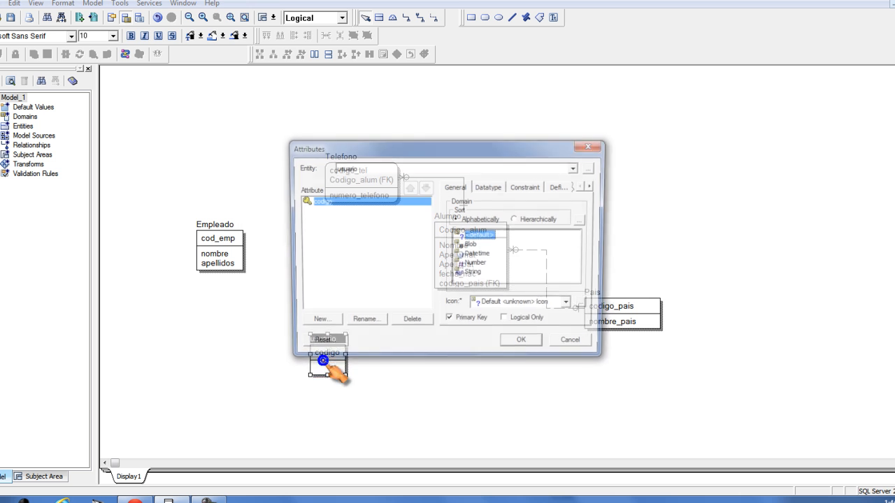
pyautogui.click(322, 324)
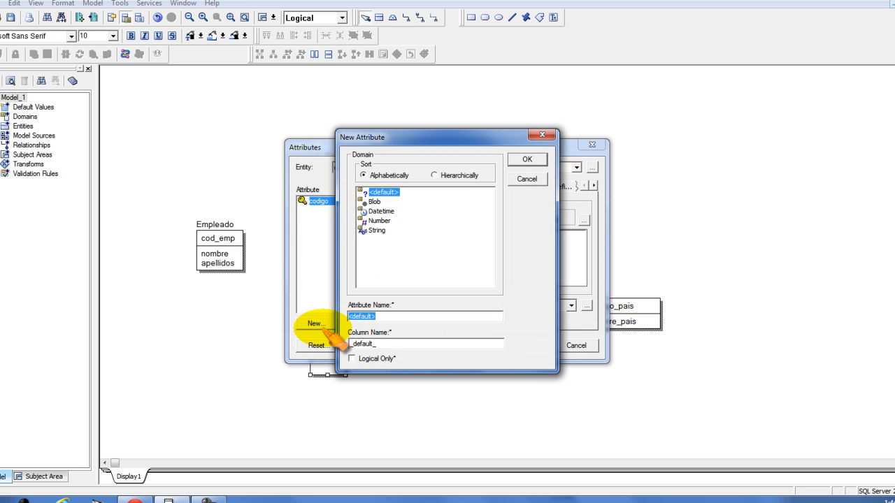
pyautogui.write('user')
pyautogui.press('Return')
pyautogui.click(321, 325)
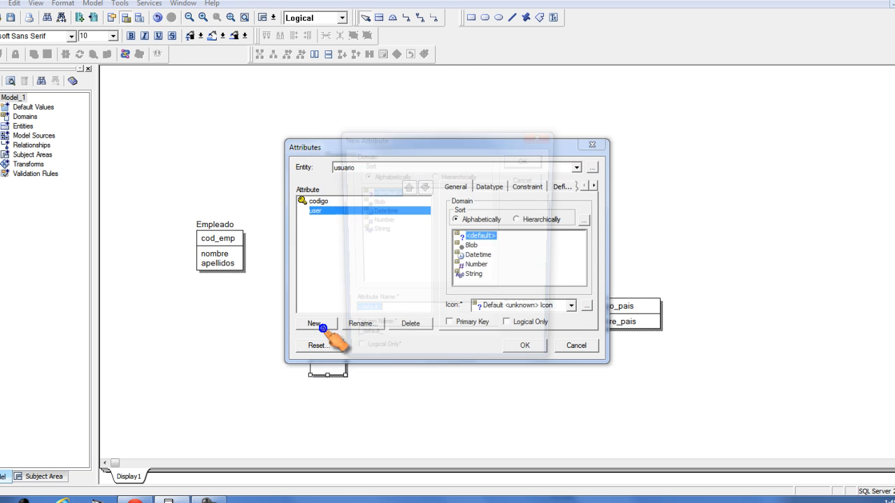
pyautogui.write('pass')
pyautogui.press('Return')
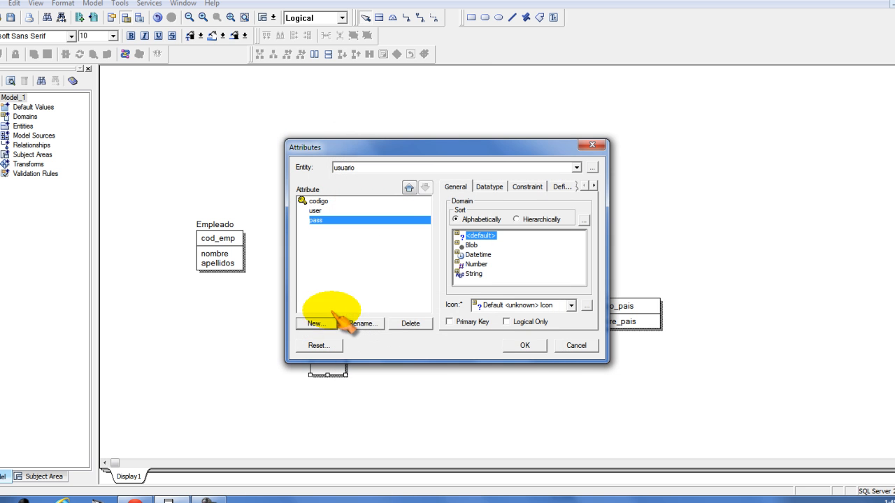
pyautogui.click(529, 345)
# Move Empleado down and to the left and usuario upward so the two entities sit roughly side by side
pyautogui.click(311, 292)
pyautogui.moveTo(319, 333); pyautogui.dragTo(329, 305)
pyautogui.click(308, 296)
pyautogui.click(230, 250)
pyautogui.moveTo(205, 270); pyautogui.dragTo(205, 273)
pyautogui.click(263, 340)
pyautogui.click(334, 343)
pyautogui.moveTo(333, 342); pyautogui.dragTo(327, 302)
# Move the Alumno entity slightly up and to the right
pyautogui.click(627, 367)
pyautogui.click(500, 261)
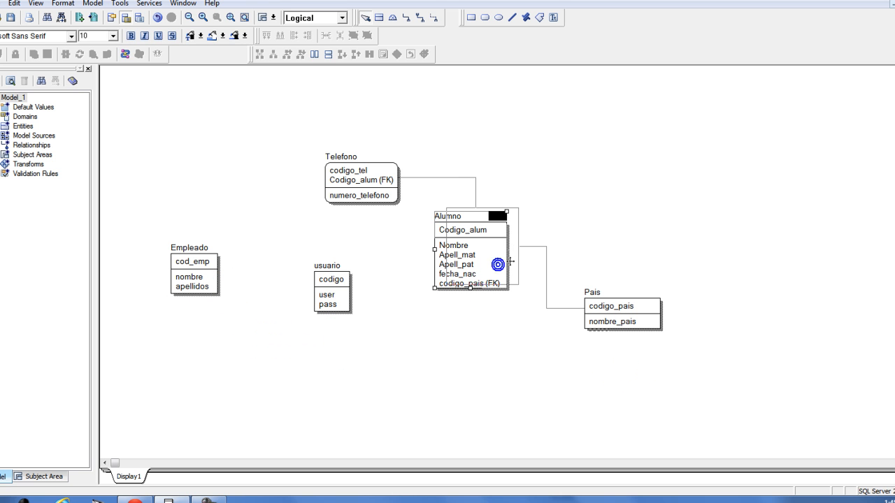
pyautogui.moveTo(500, 262); pyautogui.dragTo(511, 258)
pyautogui.click(439, 320)
# Move Empleado and usuario further down the diagram, clear of the Telefono and Alumno entities
pyautogui.click(139, 218)
pyautogui.moveTo(246, 311); pyautogui.dragTo(248, 311)
pyautogui.moveTo(292, 242); pyautogui.dragTo(357, 334)
pyautogui.moveTo(203, 286); pyautogui.dragTo(209, 337)
pyautogui.click(350, 296)
pyautogui.moveTo(350, 295); pyautogui.dragTo(357, 336)
pyautogui.click(412, 358)
pyautogui.click(219, 335)
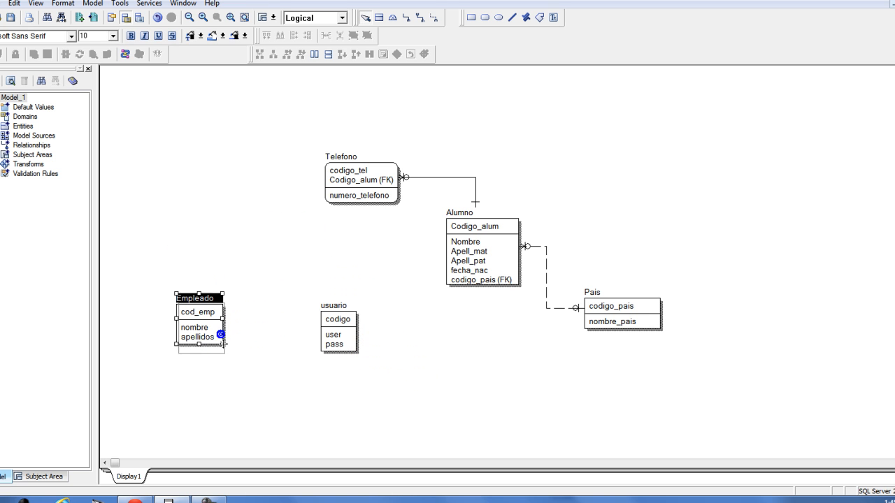
pyautogui.moveTo(220, 335); pyautogui.dragTo(222, 345)
pyautogui.click(257, 366)
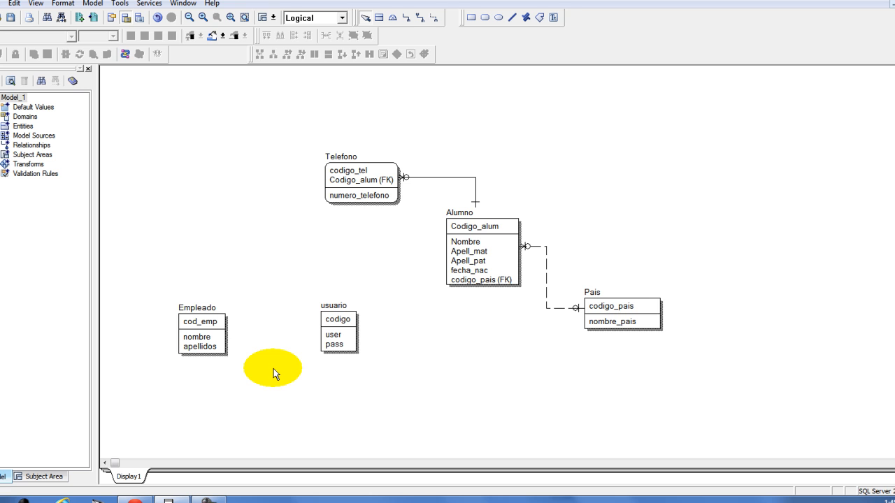
pyautogui.click(274, 369)
pyautogui.click(222, 339)
pyautogui.click(269, 353)
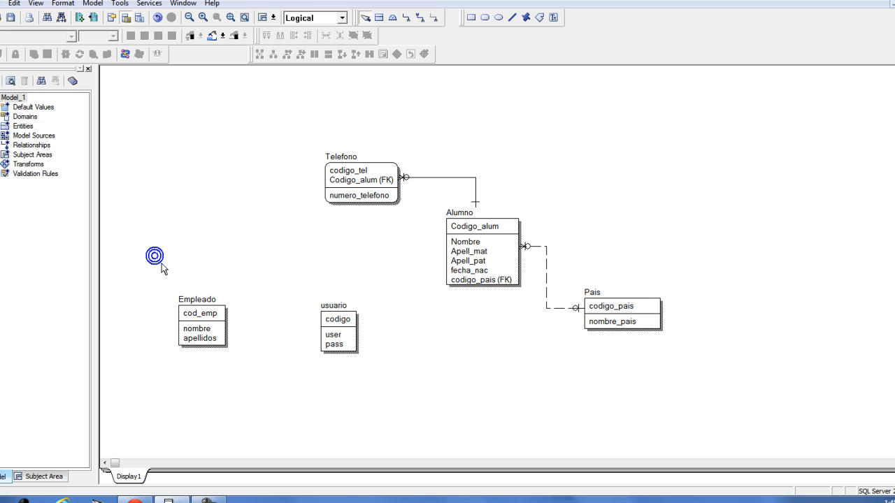
# Create an identifying relationship with Empleado as parent and usuario as child, and move Empleado slightly upward
pyautogui.moveTo(155, 256); pyautogui.dragTo(254, 367)
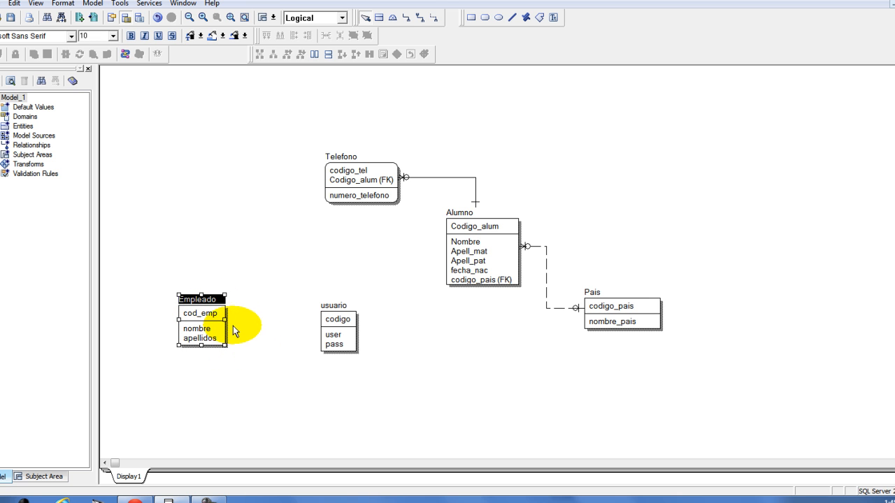
pyautogui.moveTo(302, 273); pyautogui.dragTo(408, 376)
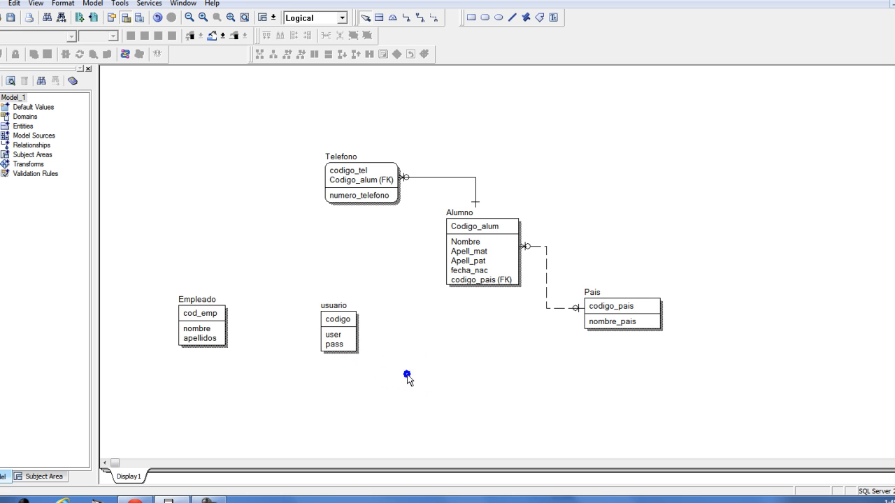
pyautogui.click(406, 18)
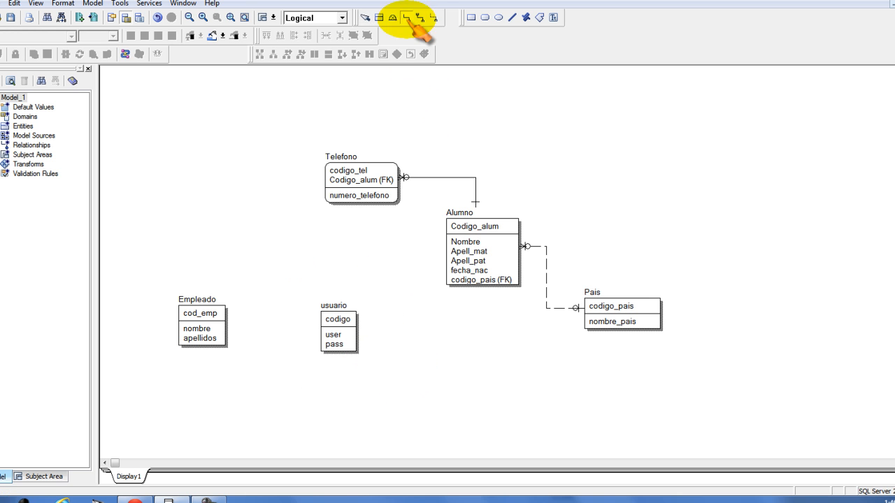
pyautogui.click(224, 318)
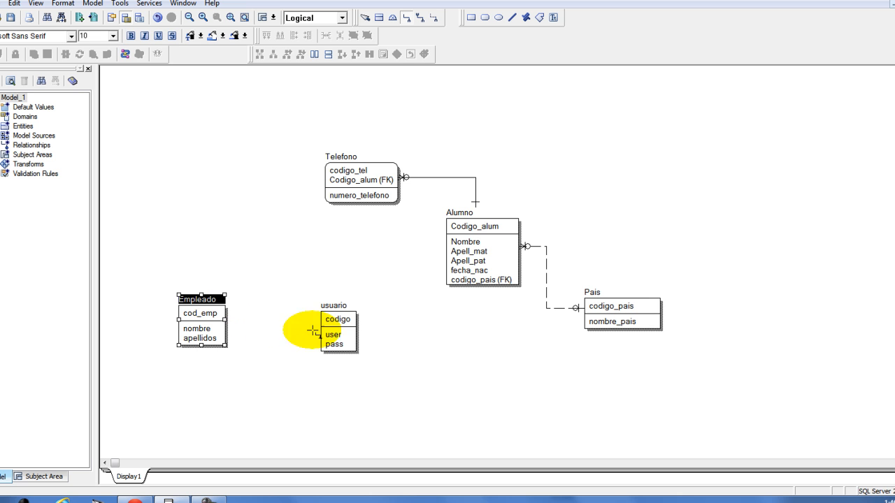
pyautogui.click(341, 338)
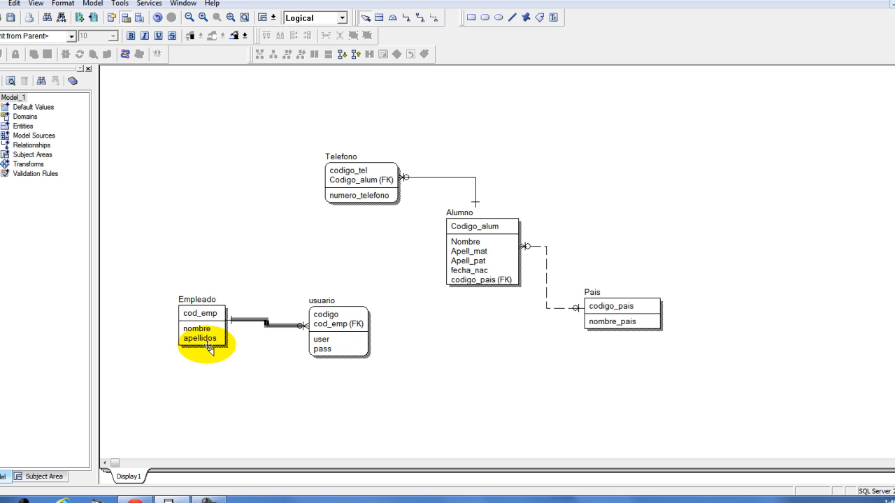
pyautogui.moveTo(202, 336); pyautogui.dragTo(198, 314)
pyautogui.click(293, 392)
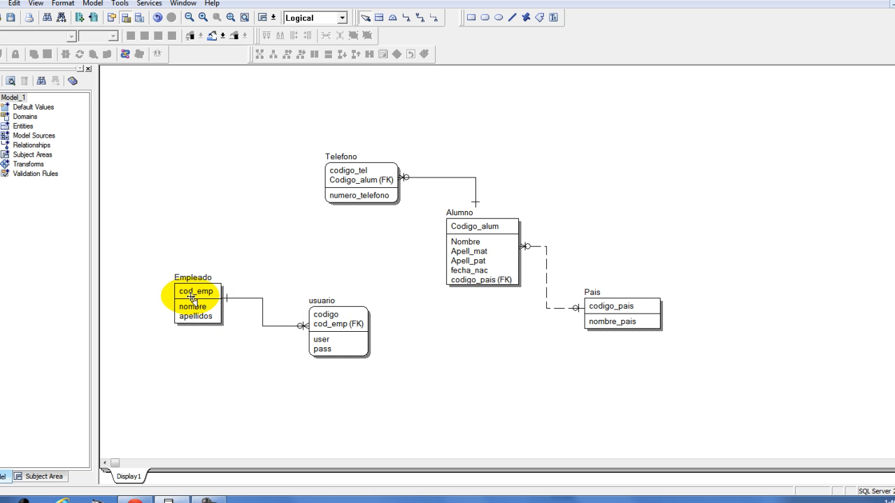
# Set the cardinality of the Empleado-to-usuario relationship to One or More (P)
pyautogui.doubleClick(285, 326)
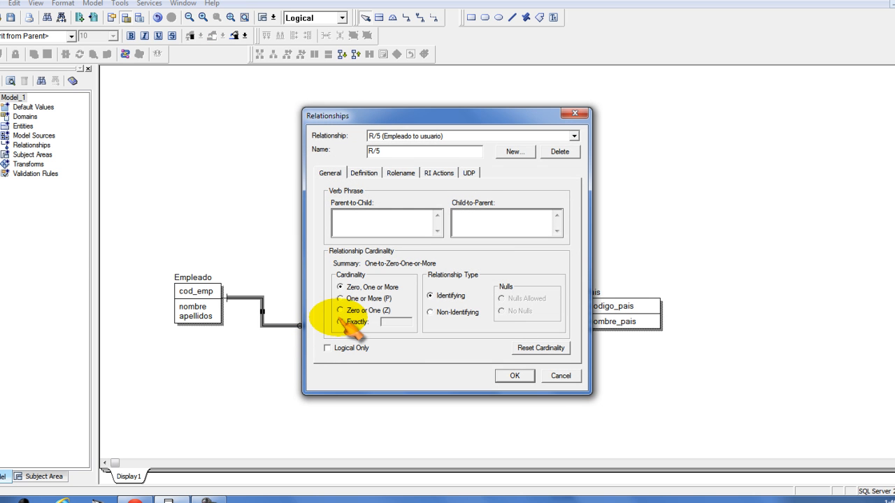
pyautogui.click(363, 299)
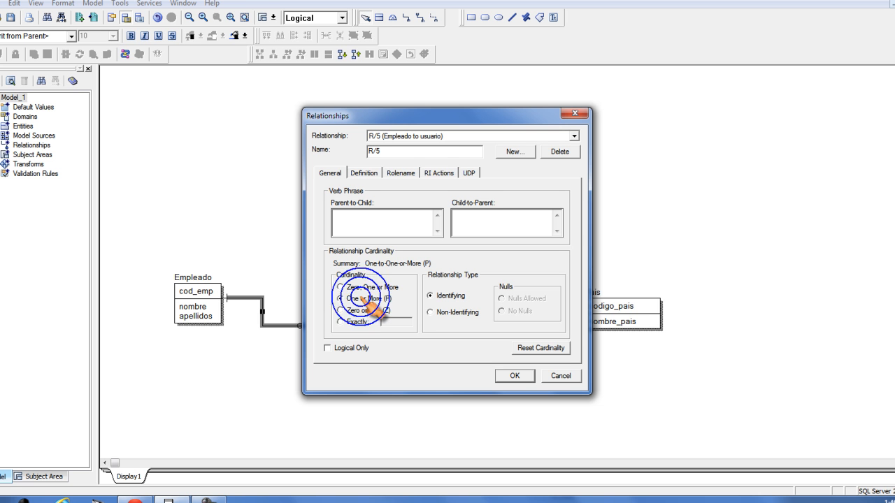
pyautogui.moveTo(437, 119); pyautogui.dragTo(505, 142)
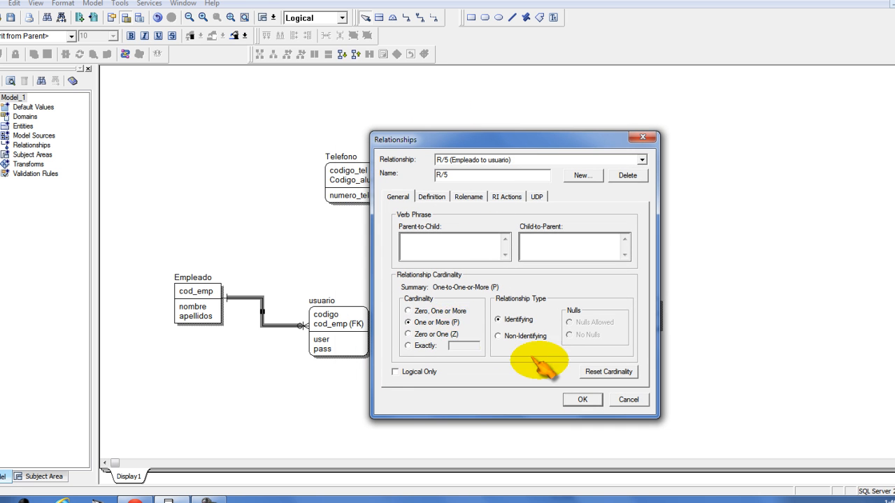
pyautogui.click(582, 400)
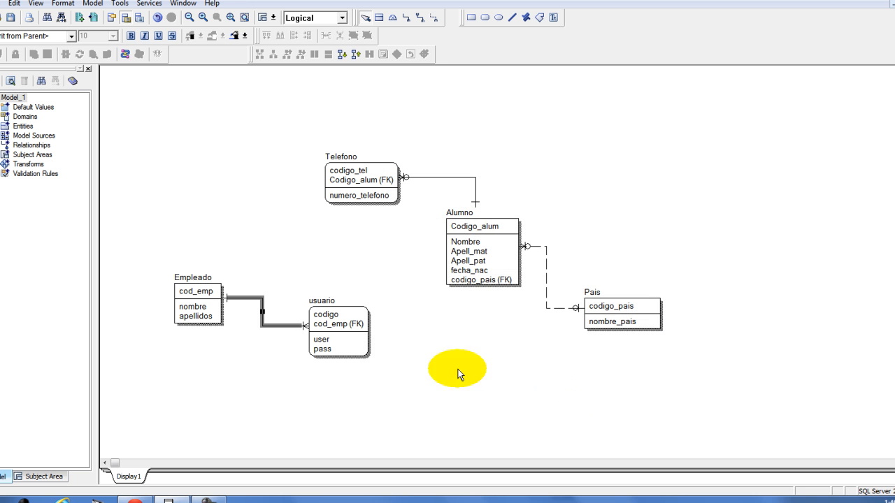
# Try the Exactly cardinality on the Empleado-to-usuario relationship and return it to One or More (P)
pyautogui.click(303, 329)
pyautogui.doubleClick(303, 327)
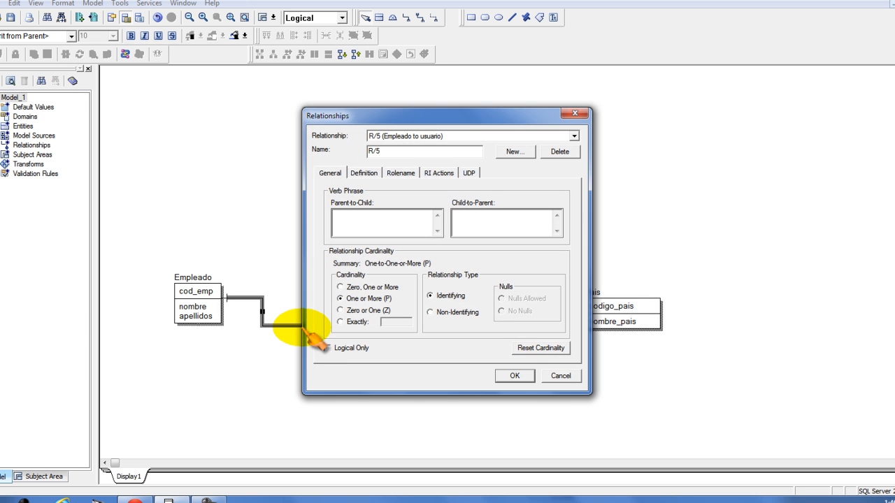
pyautogui.click(346, 324)
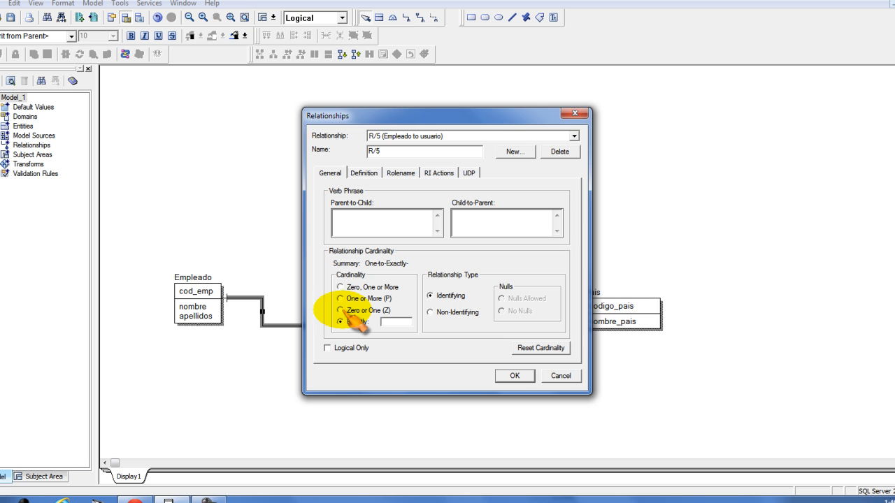
pyautogui.click(344, 301)
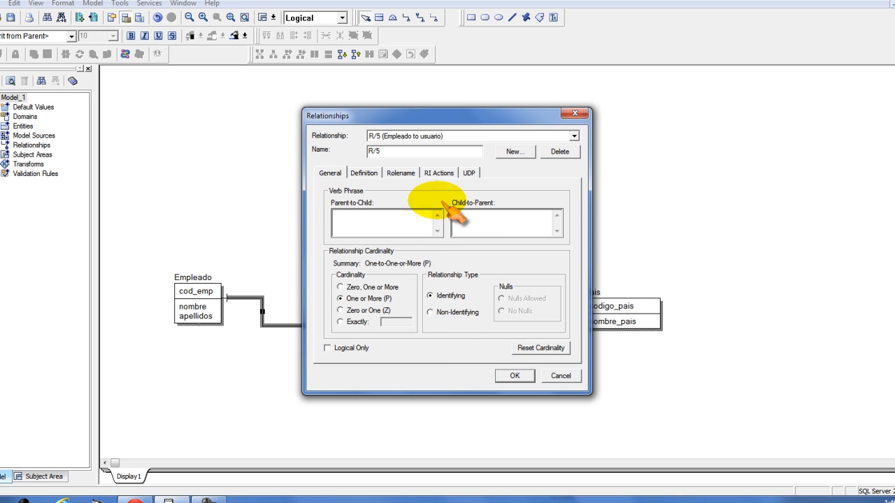
# Inspect the rolename, RI actions and UDP settings of the Empleado-to-usuario relationship
pyautogui.click(401, 174)
pyautogui.click(439, 173)
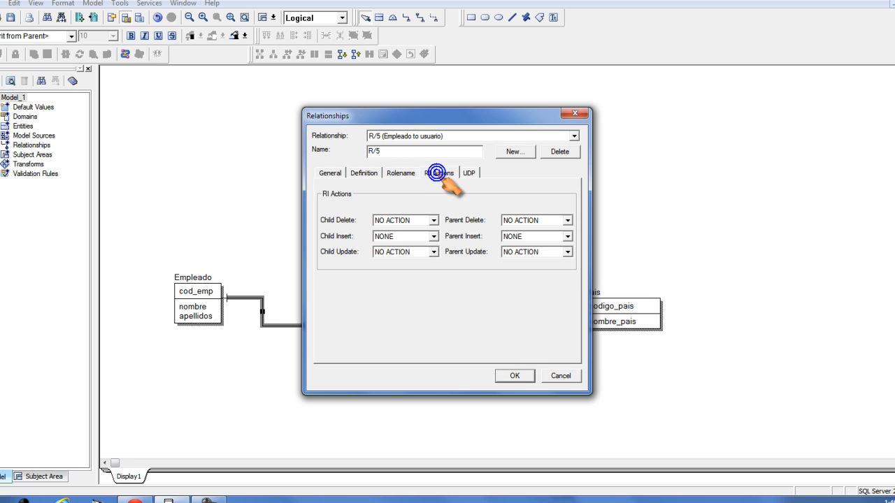
pyautogui.click(468, 173)
pyautogui.click(418, 175)
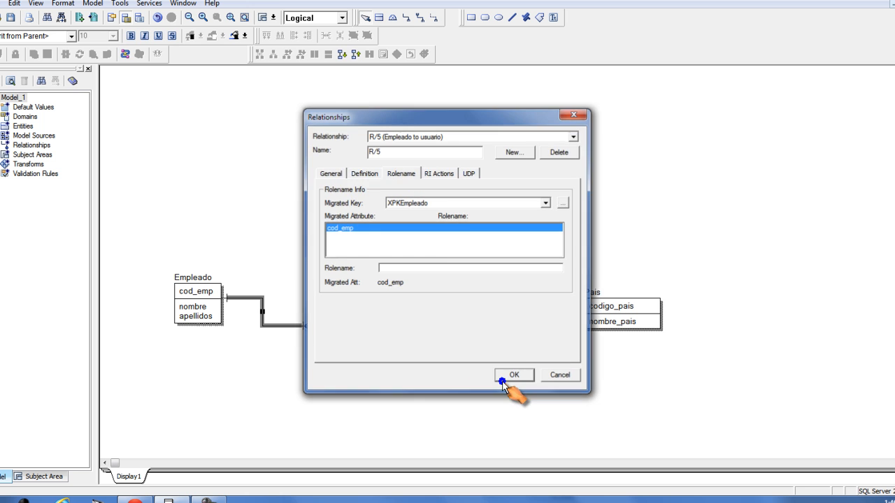
pyautogui.click(515, 376)
# Move the Empleado entity slightly upward in the diagram
pyautogui.click(266, 357)
pyautogui.moveTo(210, 305); pyautogui.dragTo(210, 300)
pyautogui.click(284, 383)
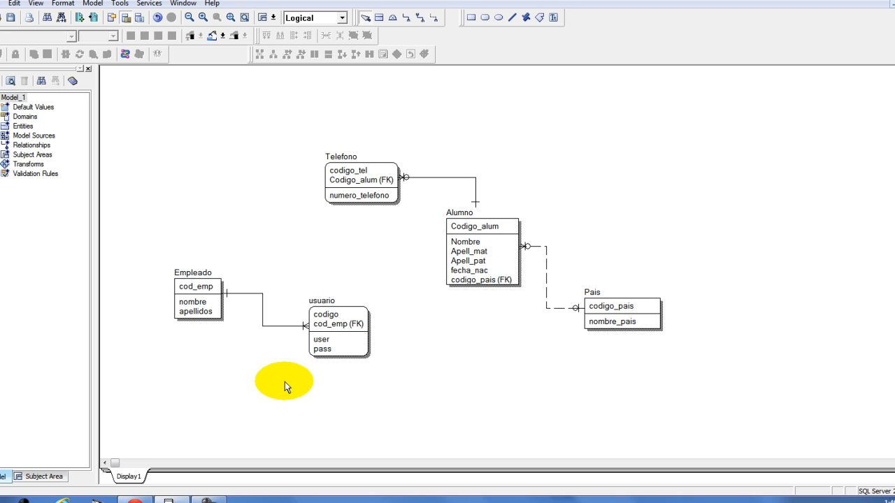
pyautogui.click(295, 275)
pyautogui.moveTo(360, 412); pyautogui.dragTo(396, 388)
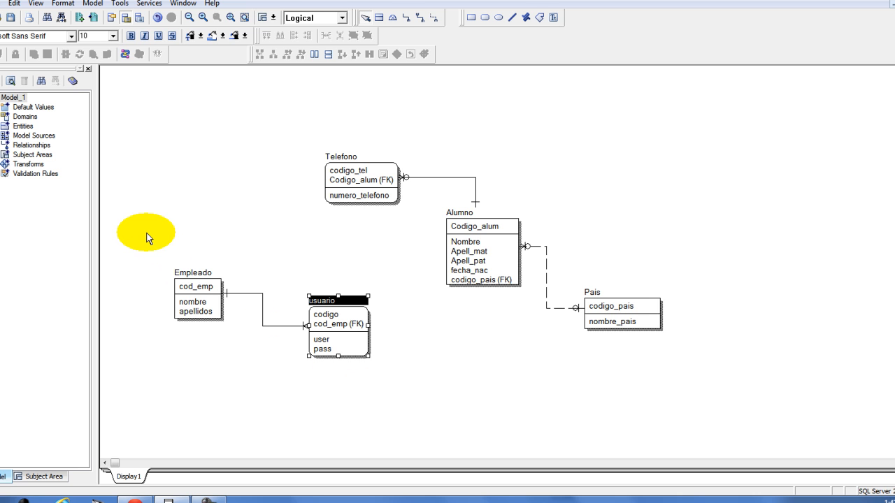
pyautogui.moveTo(146, 234); pyautogui.dragTo(259, 343)
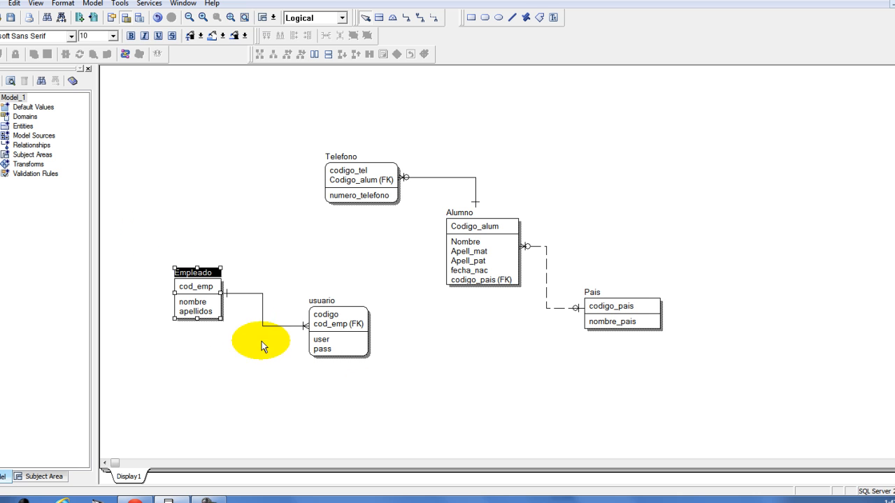
pyautogui.moveTo(290, 273); pyautogui.dragTo(388, 389)
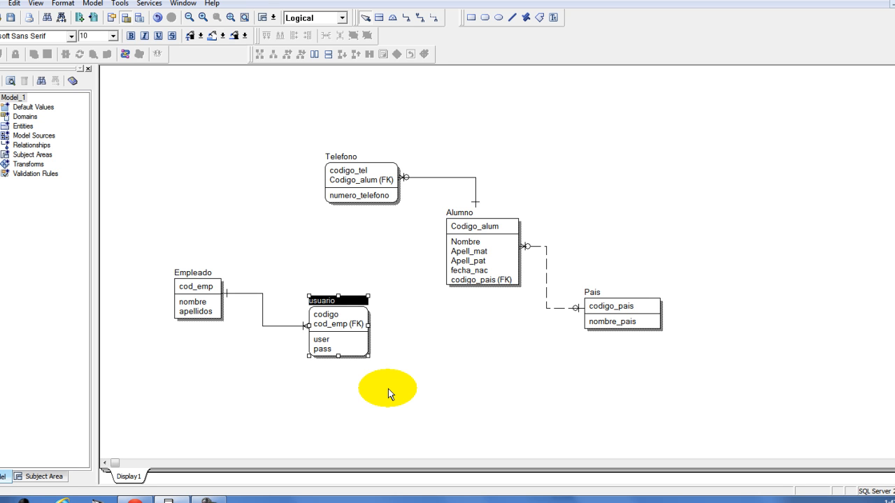
pyautogui.click(272, 326)
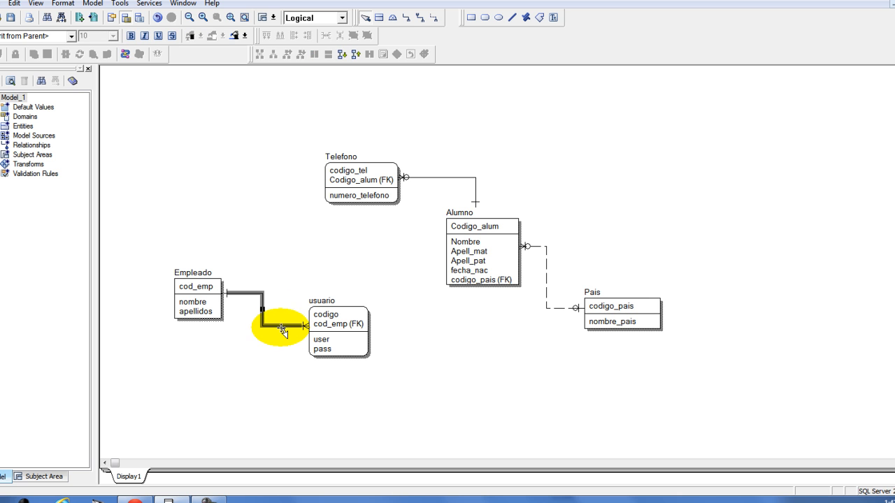
pyautogui.click(343, 276)
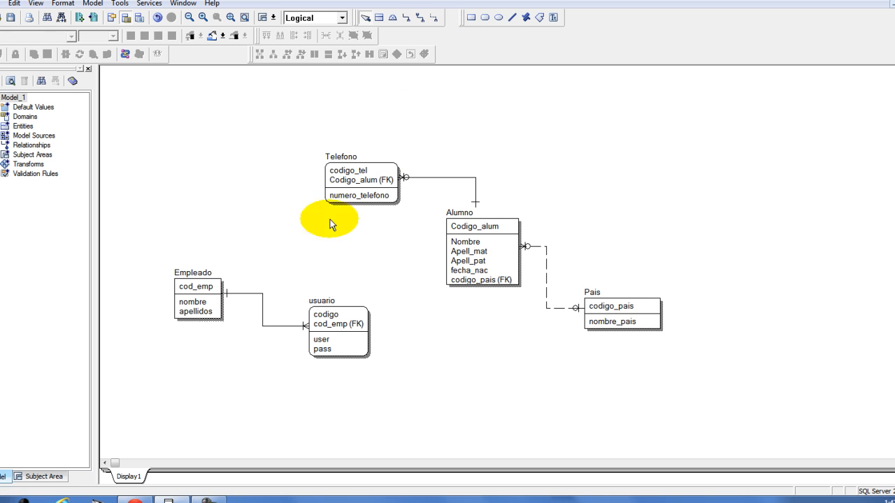
# Replace the identifying relationship between Empleado and usuario with a non-identifying one that has usuario as parent and Empleado as child
pyautogui.click(261, 311)
pyautogui.press('Delete')
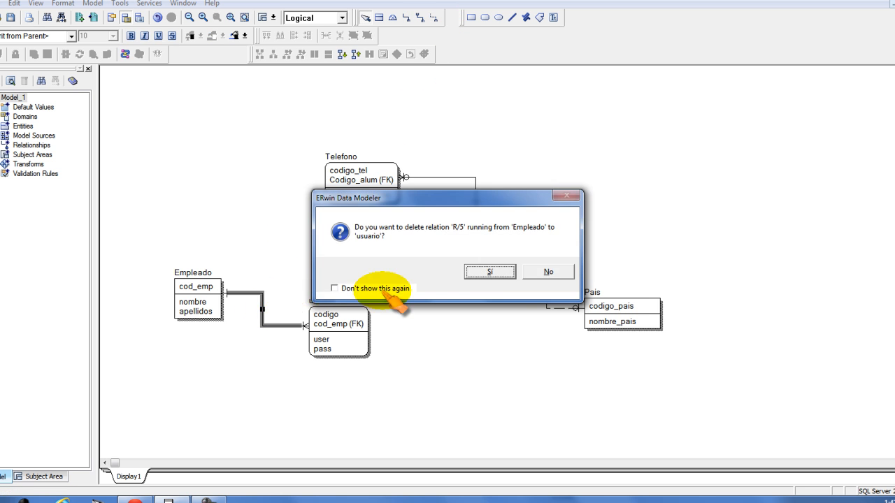
pyautogui.press('Return')
pyautogui.click(436, 17)
pyautogui.click(326, 333)
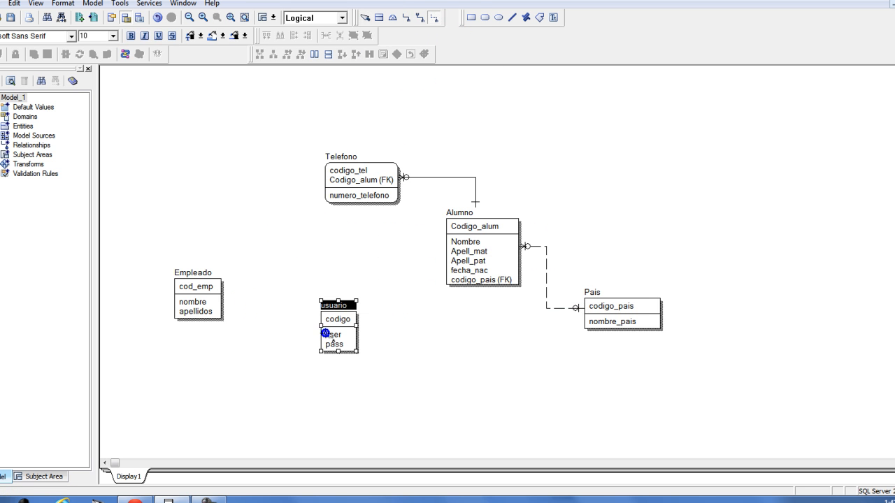
pyautogui.click(196, 288)
# Set the cardinality of the non-identifying usuario-to-Empleado relationship to One or More (P)
pyautogui.doubleClick(272, 320)
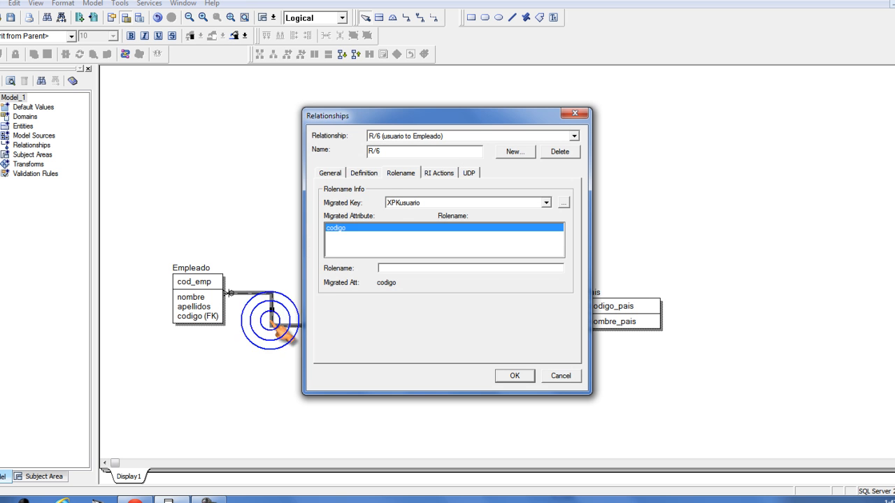
pyautogui.click(330, 172)
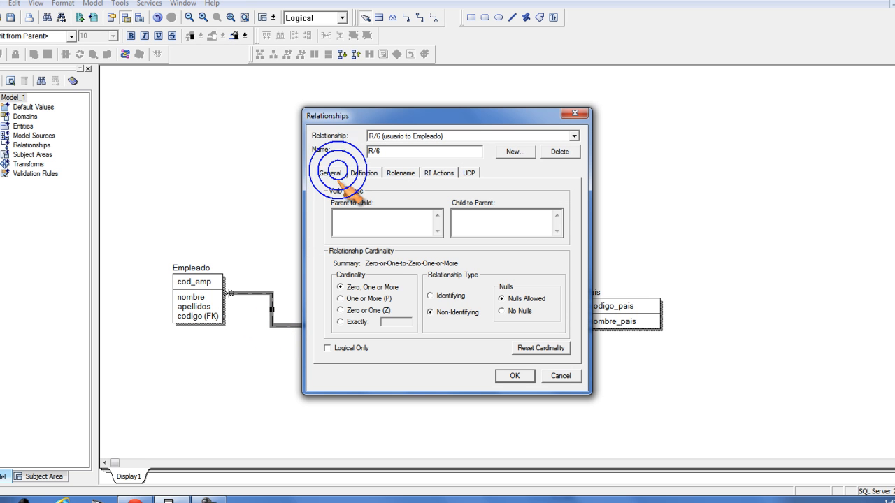
pyautogui.click(378, 298)
pyautogui.click(515, 377)
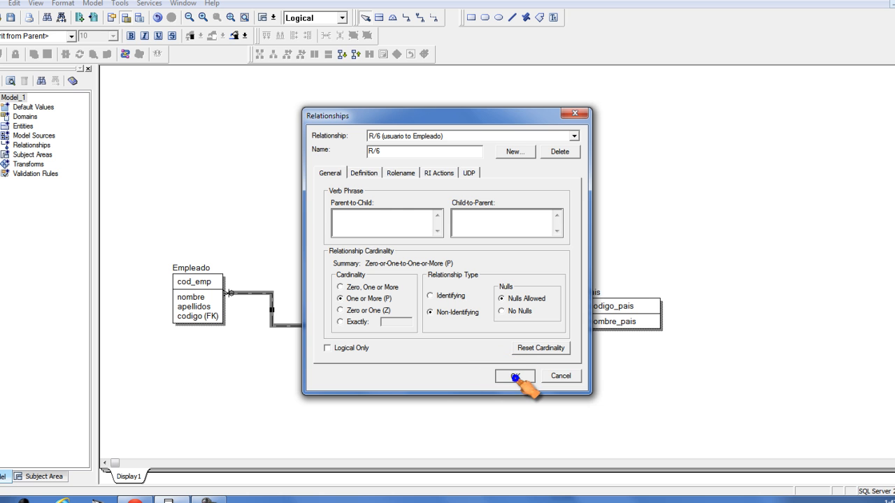
pyautogui.click(447, 377)
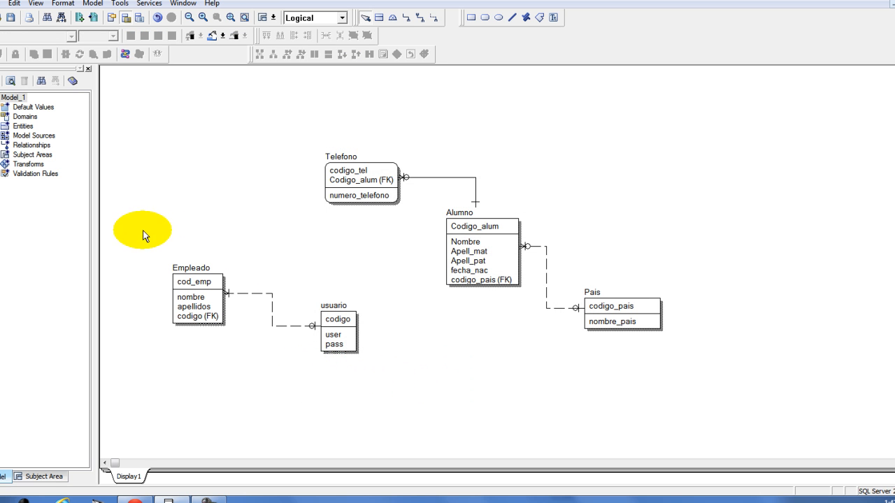
pyautogui.moveTo(141, 232); pyautogui.dragTo(247, 356)
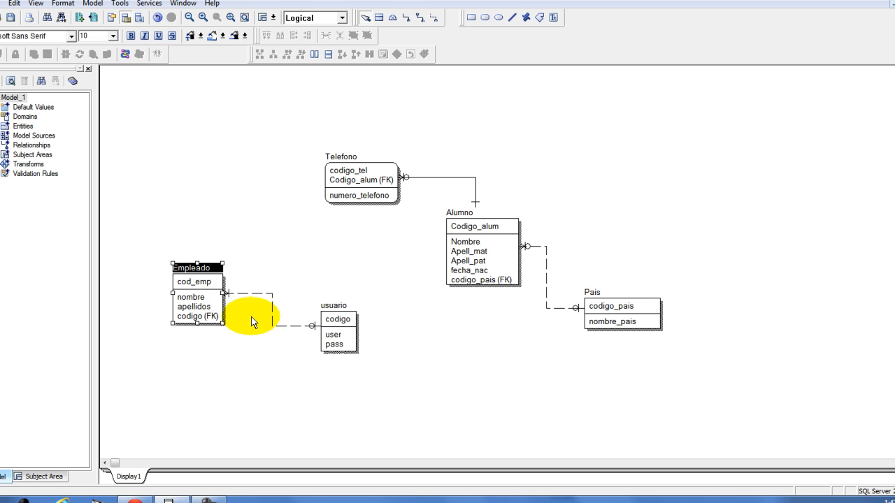
pyautogui.moveTo(308, 278); pyautogui.dragTo(378, 400)
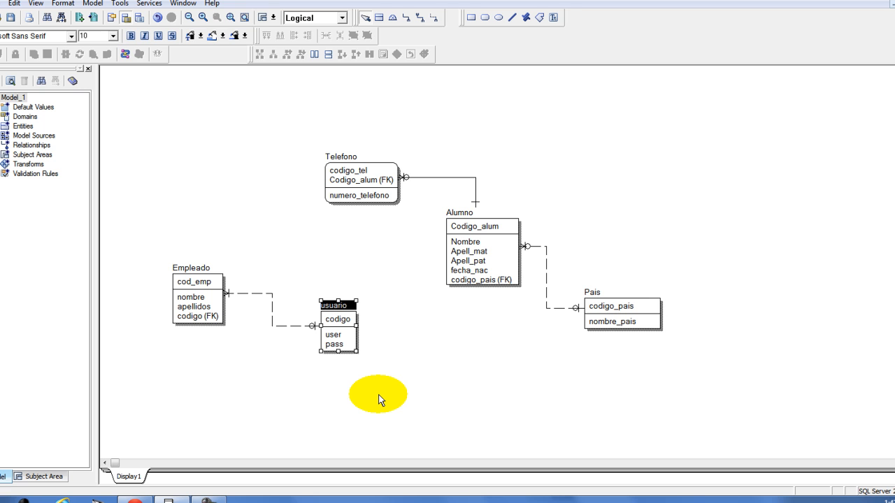
pyautogui.click(379, 400)
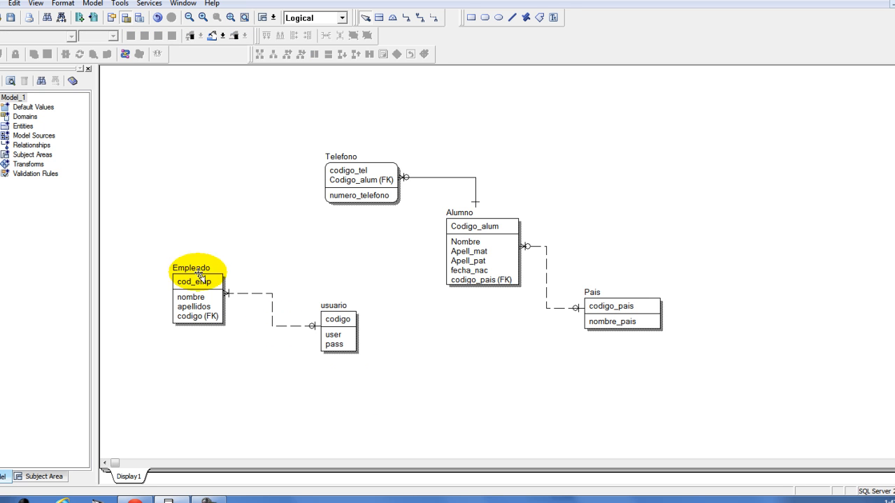
# Replace the non-identifying usuario-to-Empleado relationship with an identifying one that has Empleado as parent and usuario as child
pyautogui.click(272, 306)
pyautogui.press('Delete')
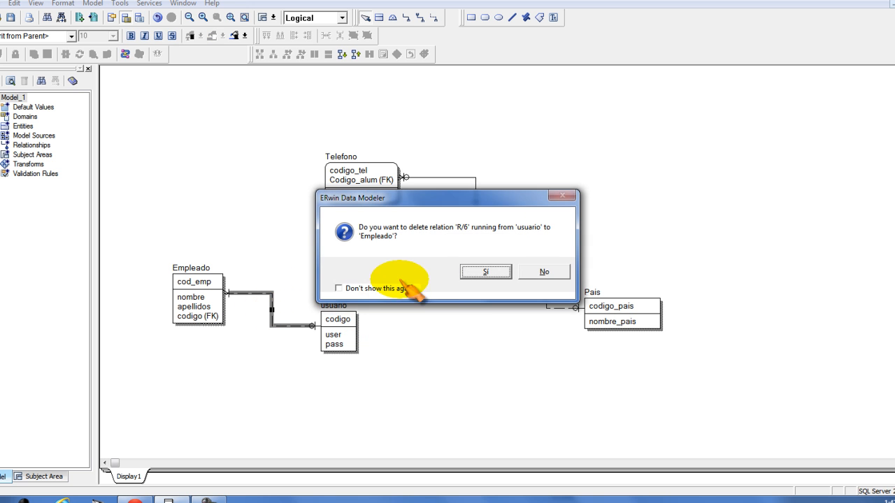
pyautogui.click(490, 271)
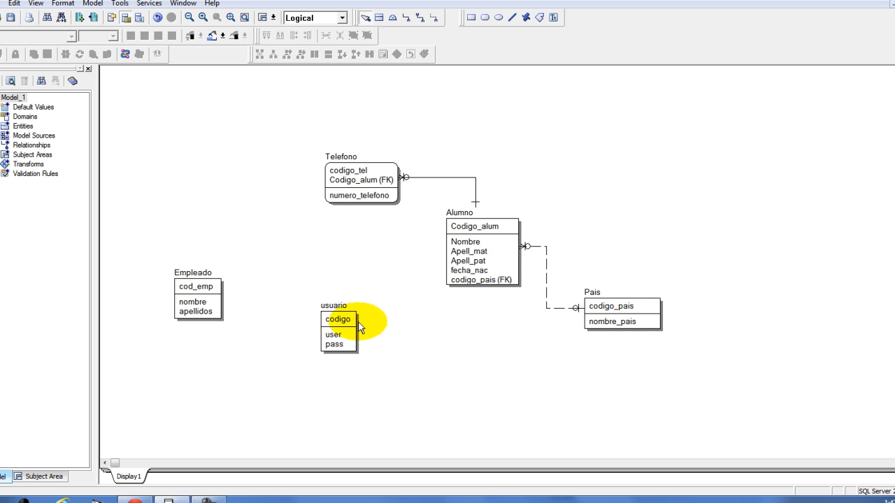
pyautogui.click(406, 17)
pyautogui.click(210, 295)
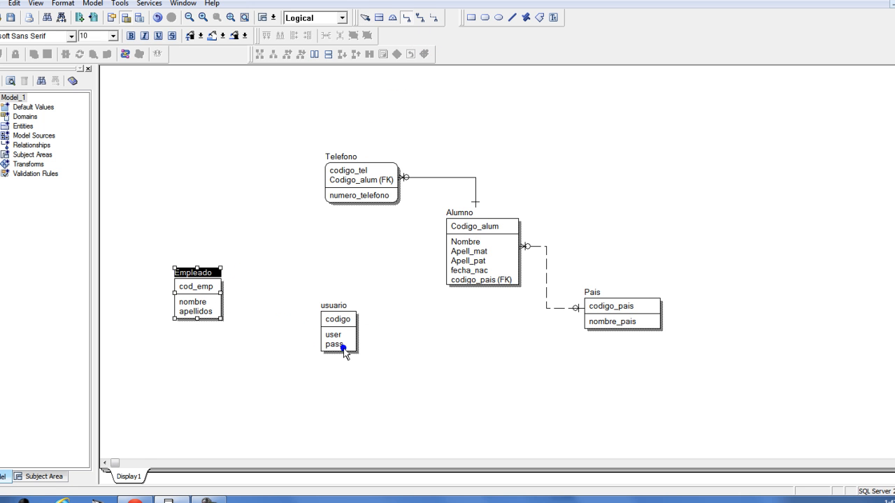
pyautogui.click(341, 348)
pyautogui.click(410, 352)
# Review the cardinality and type settings of the new Empleado-to-usuario relationship without changing them
pyautogui.click(299, 327)
pyautogui.doubleClick(299, 328)
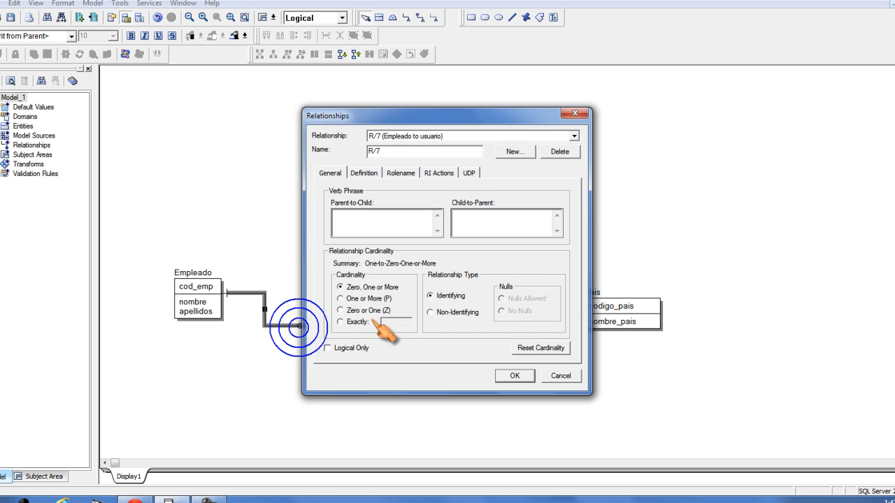
pyautogui.click(515, 376)
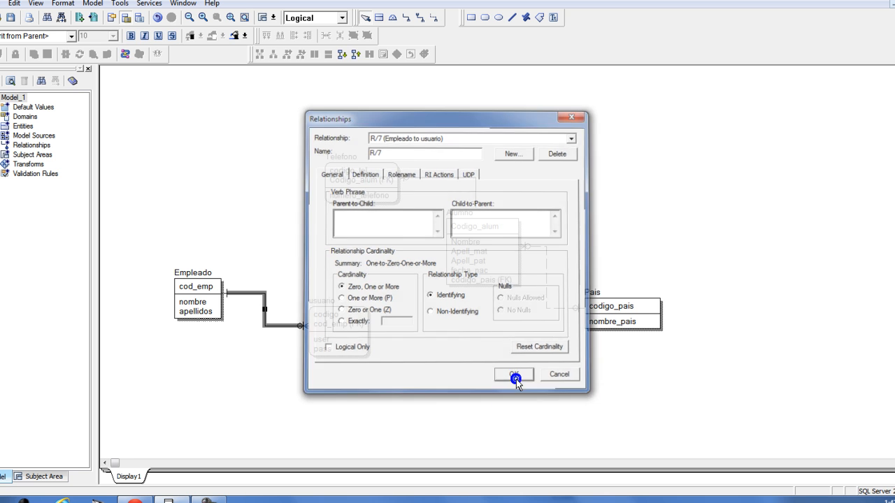
pyautogui.click(445, 374)
pyautogui.click(308, 384)
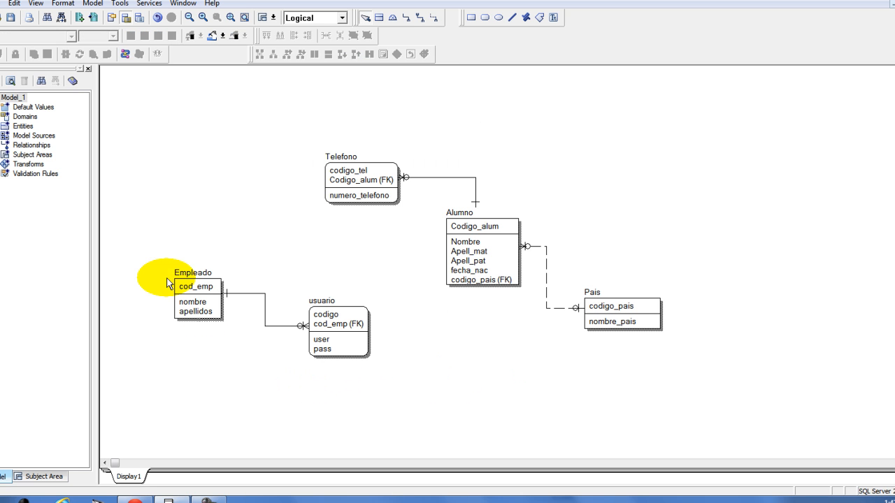
pyautogui.moveTo(135, 235); pyautogui.dragTo(256, 367)
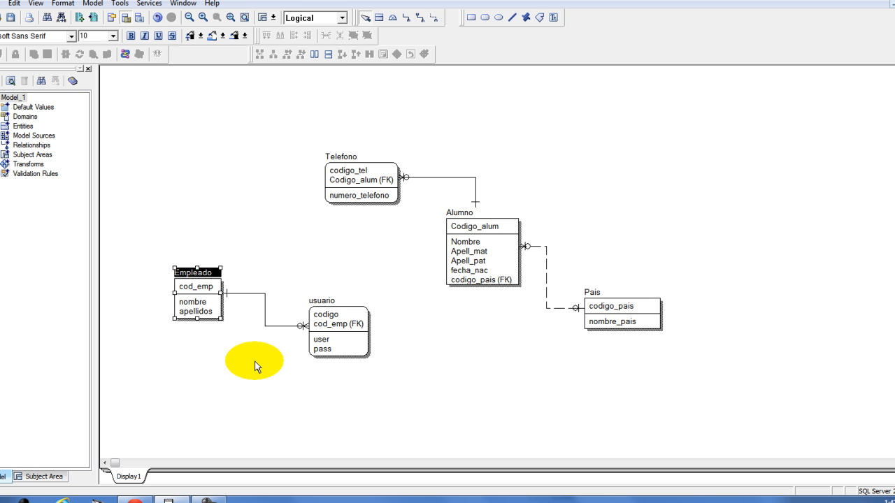
pyautogui.click(254, 364)
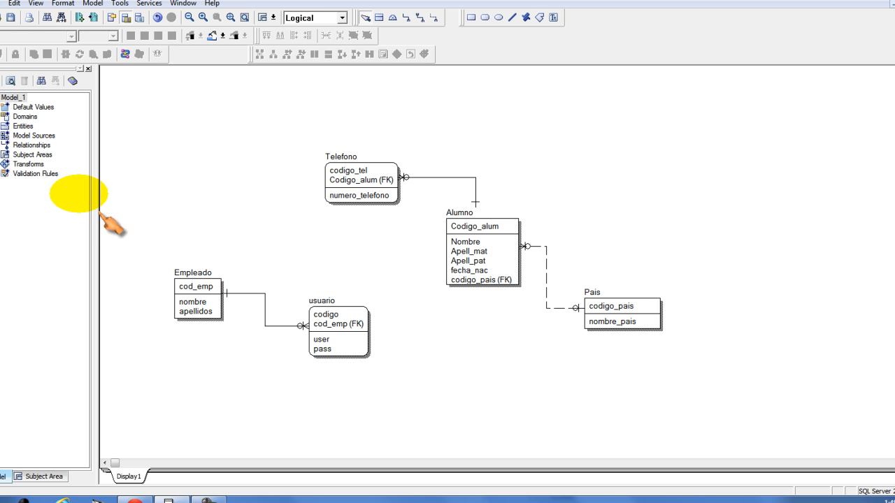
pyautogui.click(155, 261)
pyautogui.moveTo(194, 302); pyautogui.dragTo(240, 346)
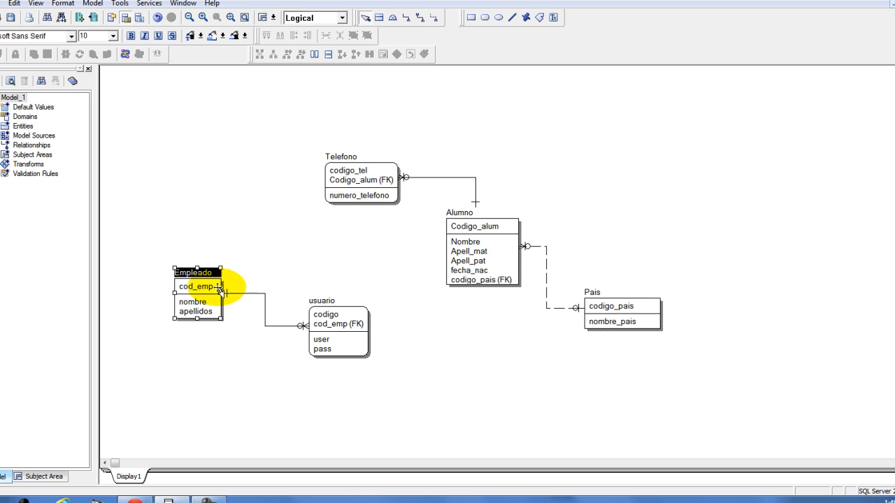
pyautogui.click(413, 361)
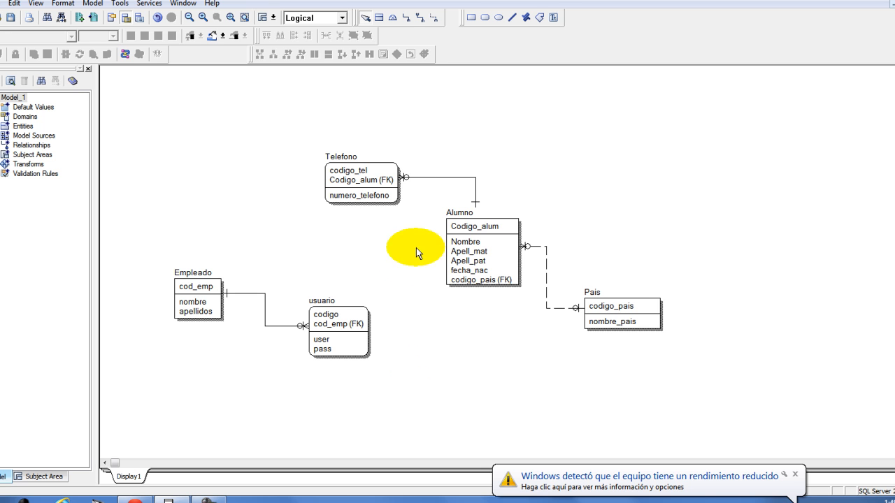
pyautogui.click(479, 228)
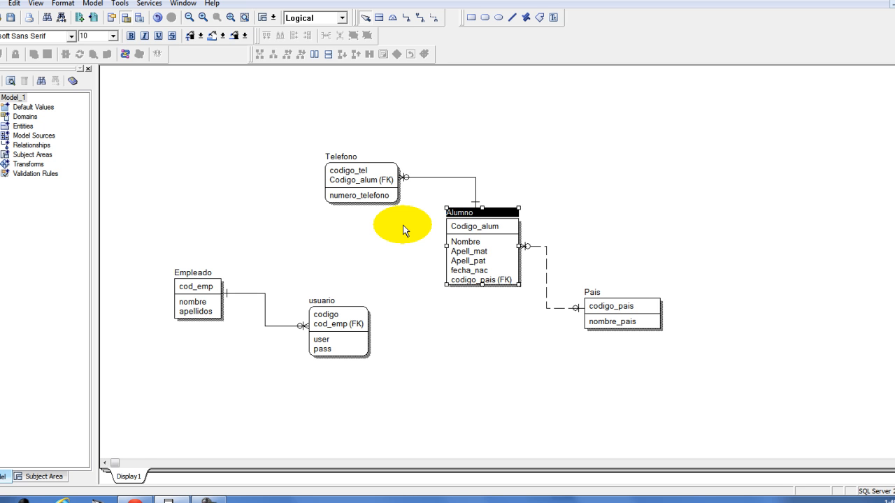
# Compare the Telefono and Alumno entities and the identifying relationship between them, including the Codigo_alum foreign key
pyautogui.click(342, 180)
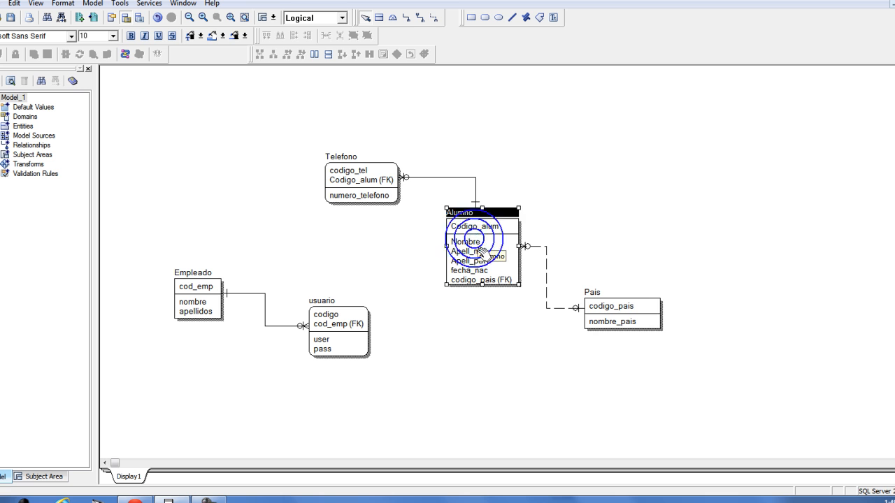
pyautogui.click(351, 184)
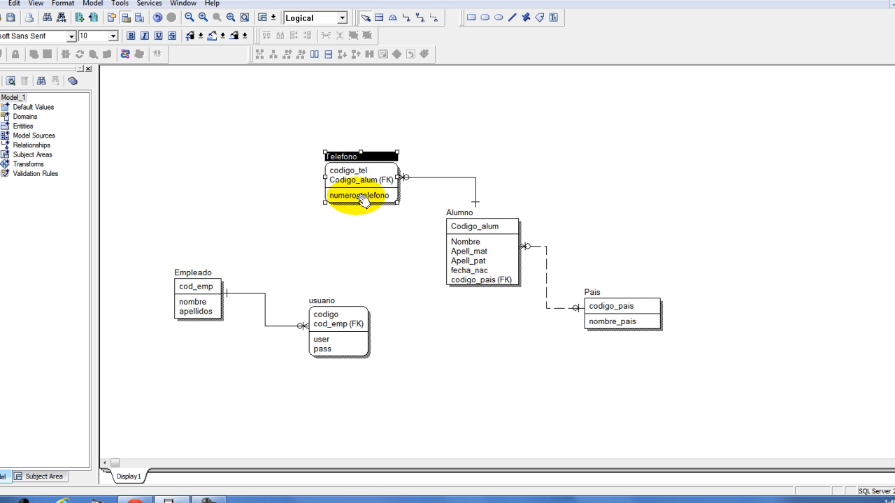
pyautogui.click(467, 215)
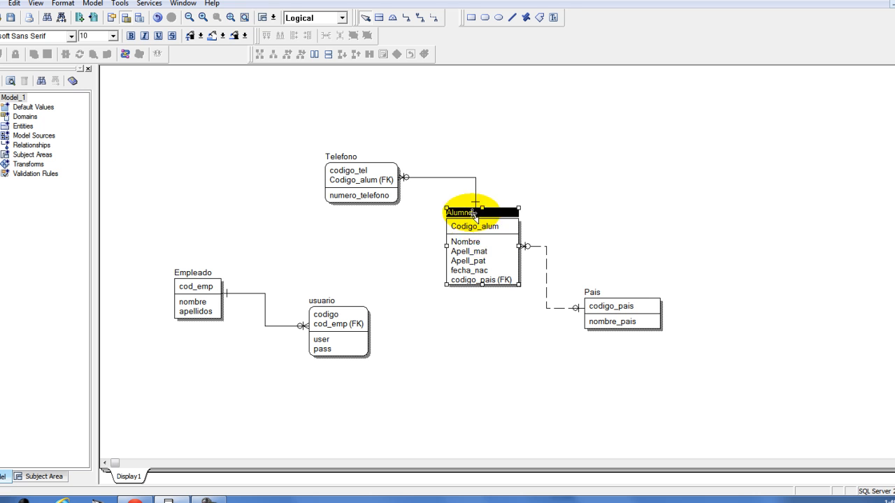
pyautogui.click(362, 219)
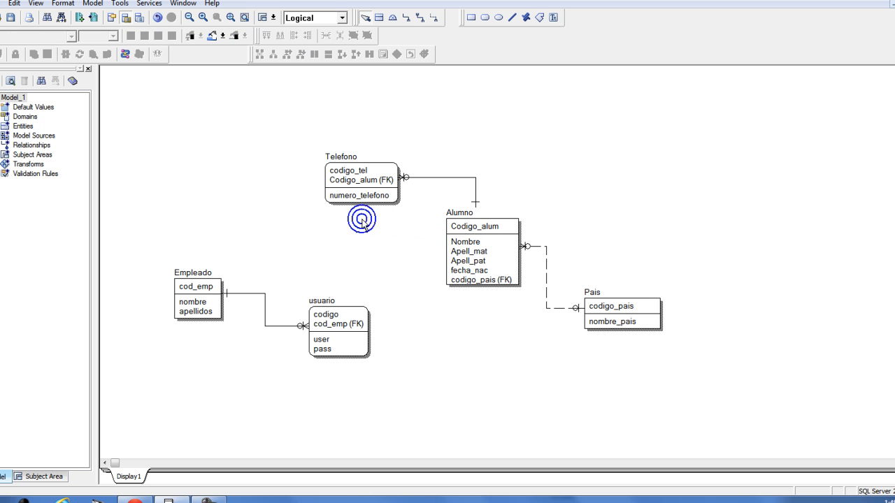
pyautogui.click(476, 212)
pyautogui.click(364, 184)
pyautogui.click(456, 225)
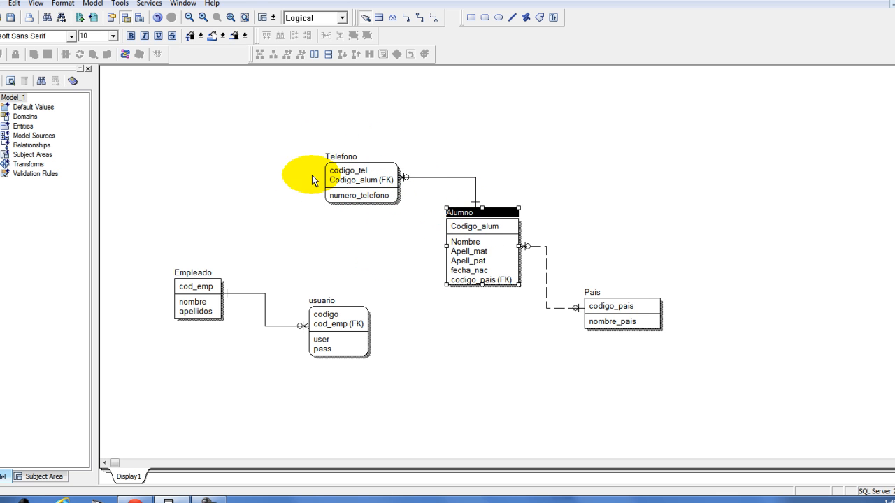
pyautogui.click(364, 236)
pyautogui.click(361, 184)
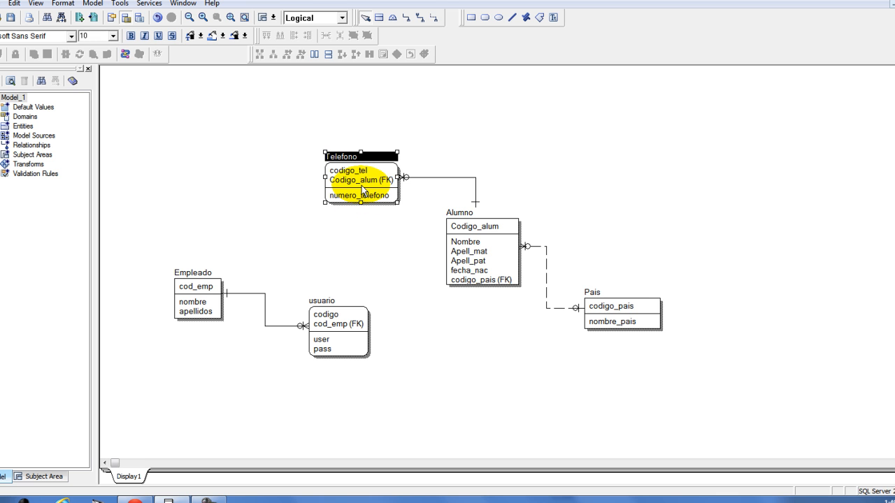
pyautogui.click(459, 212)
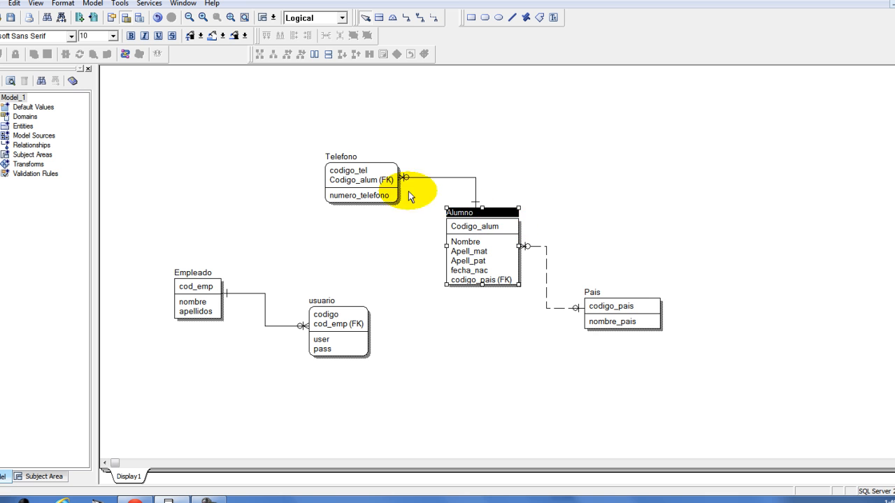
pyautogui.click(342, 185)
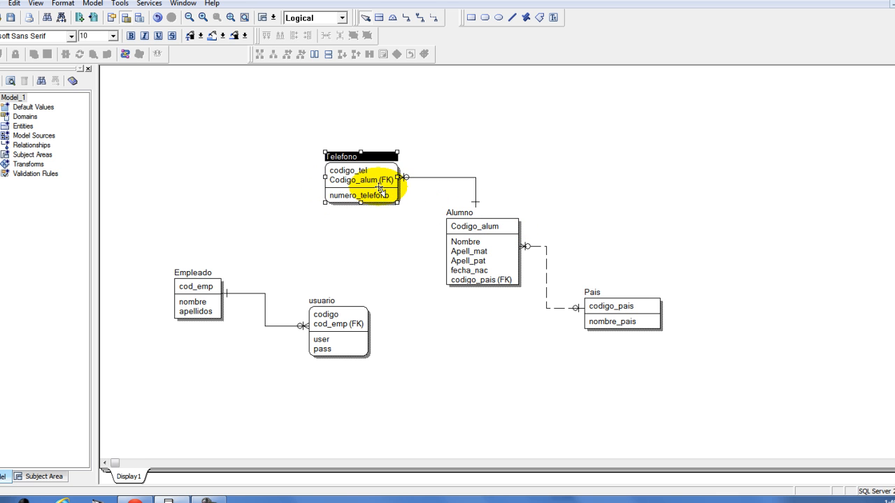
pyautogui.click(416, 232)
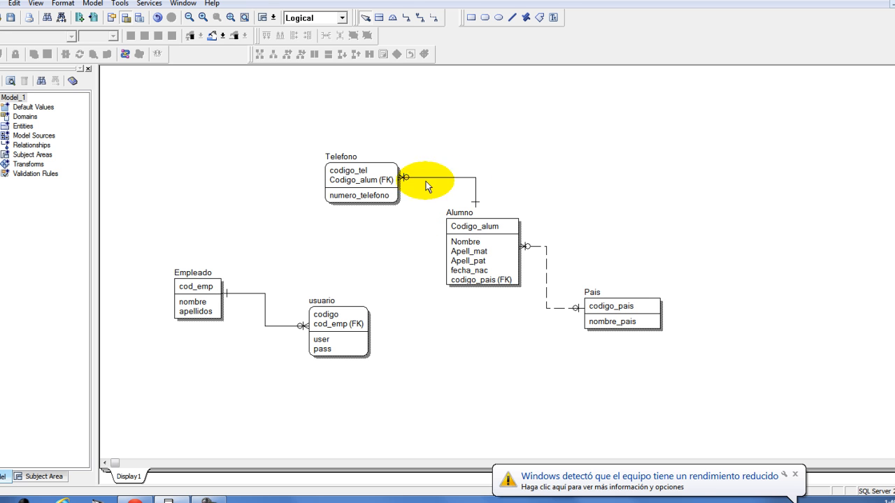
# Add an entity named cliente with the primary key cod_cli in the empty area above Pais
pyautogui.click(376, 17)
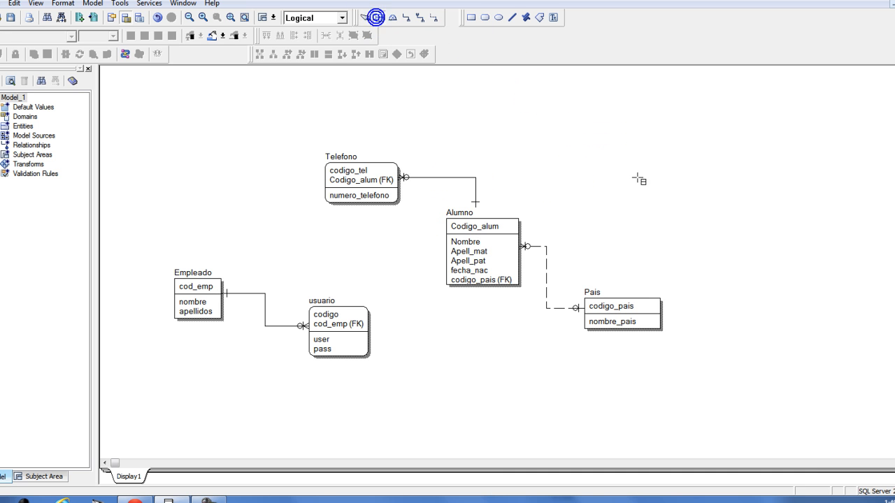
pyautogui.click(638, 179)
pyautogui.write('cliente')
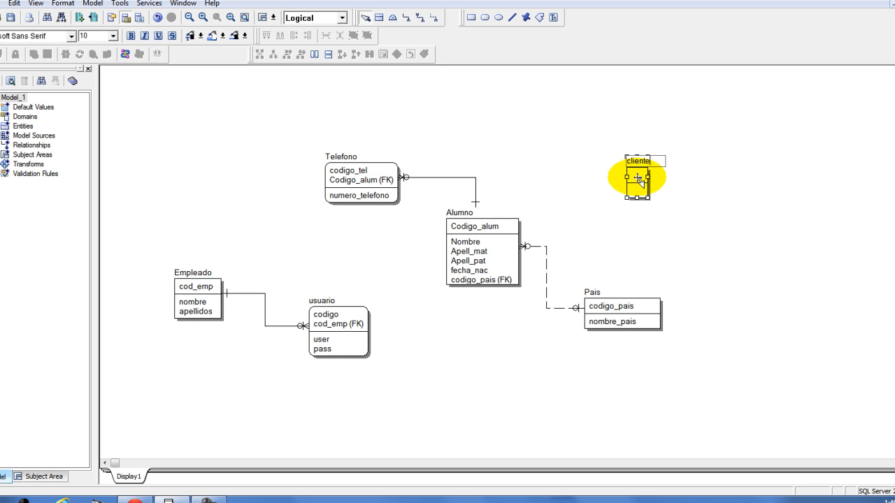
pyautogui.press('Tab')
pyautogui.write('codig')
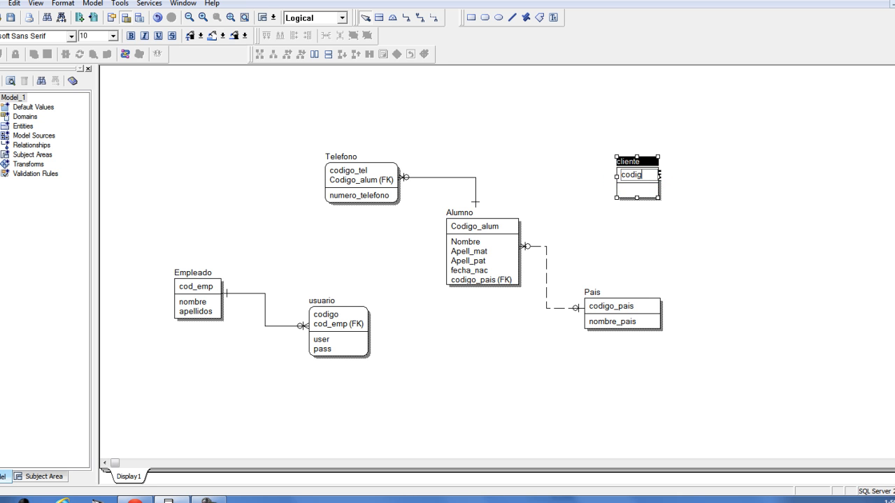
pyautogui.press('BackSpace')
pyautogui.press('BackSpace')
pyautogui.write('_cli')
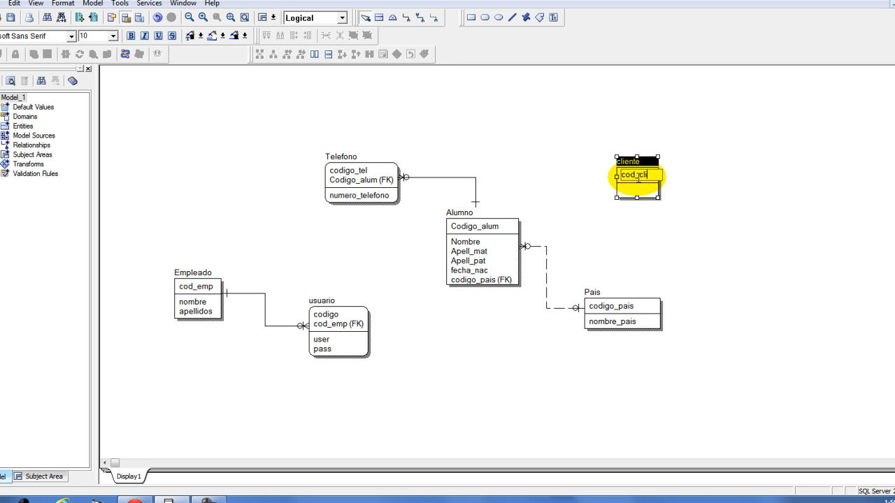
pyautogui.click(555, 116)
# Add an entity named articulo with the primary key cod_art beside cliente
pyautogui.click(379, 17)
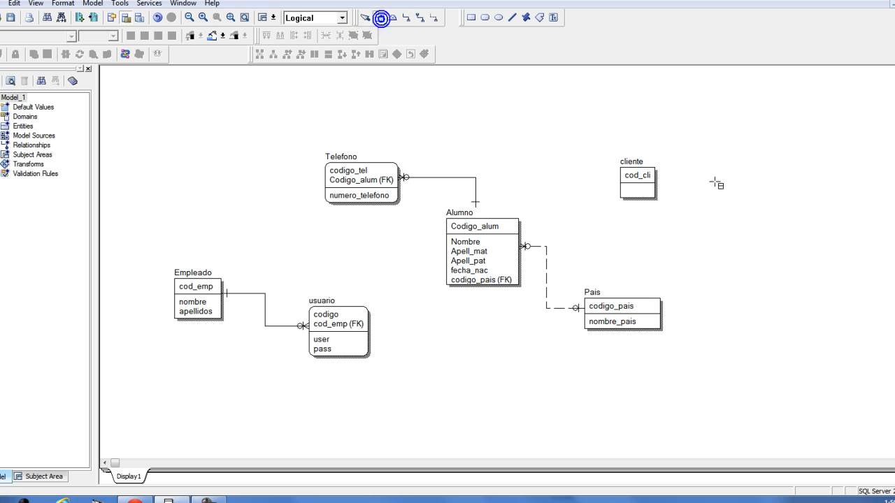
pyautogui.click(746, 203)
pyautogui.write('articulo')
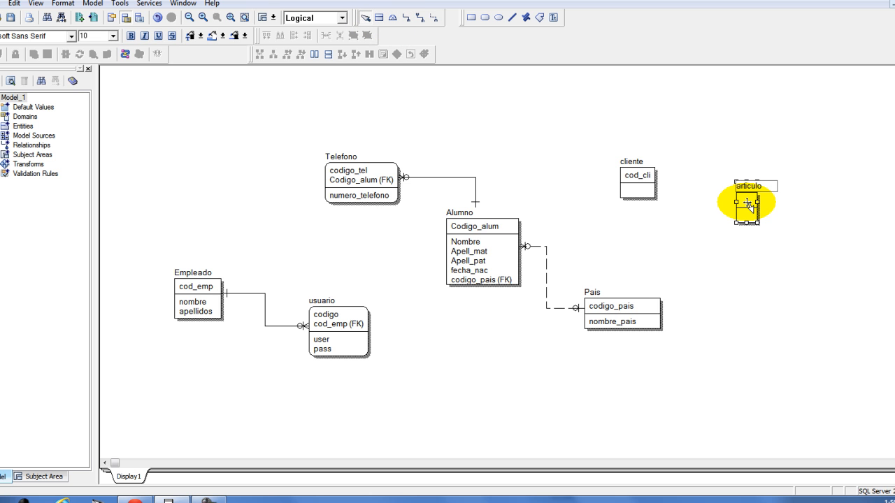
pyautogui.press('Tab')
pyautogui.write('cod')
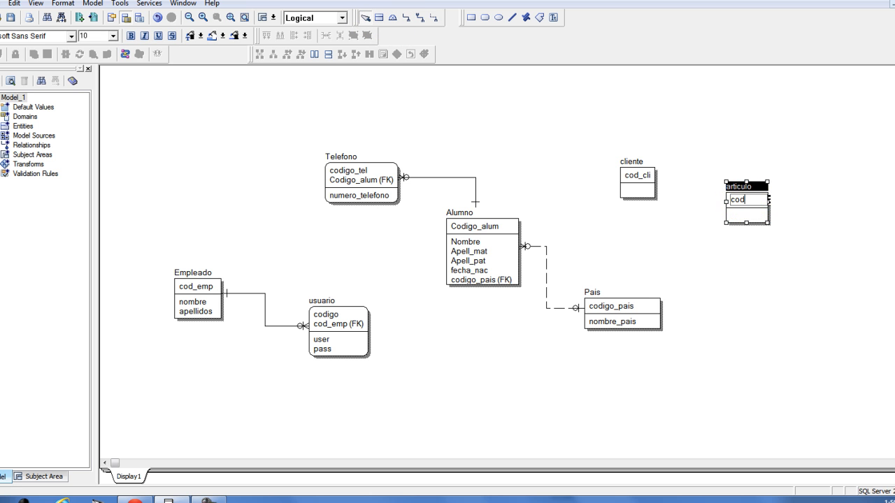
pyautogui.write('_art')
pyautogui.press('Return')
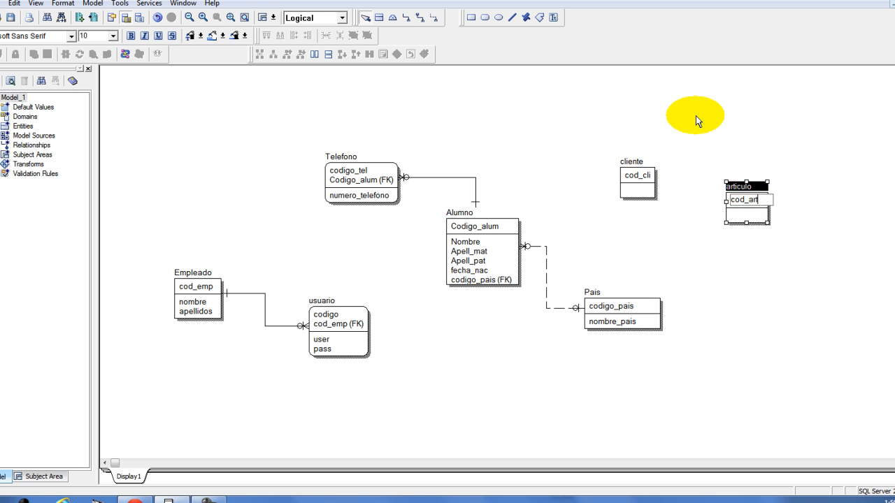
pyautogui.click(695, 115)
# Move cliente and articulo farther apart so they sit at roughly the same height with space between them
pyautogui.moveTo(631, 192); pyautogui.dragTo(622, 194)
pyautogui.moveTo(751, 214); pyautogui.dragTo(777, 185)
pyautogui.click(715, 204)
pyautogui.moveTo(638, 175); pyautogui.dragTo(639, 170)
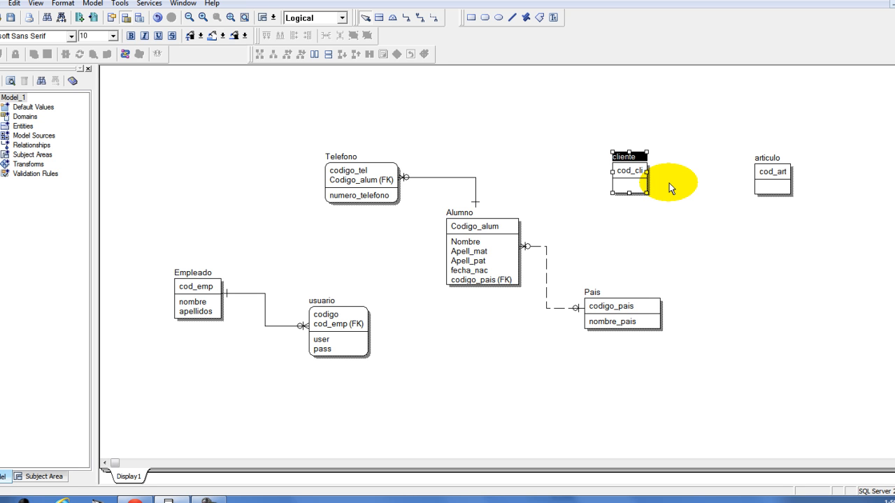
pyautogui.click(779, 216)
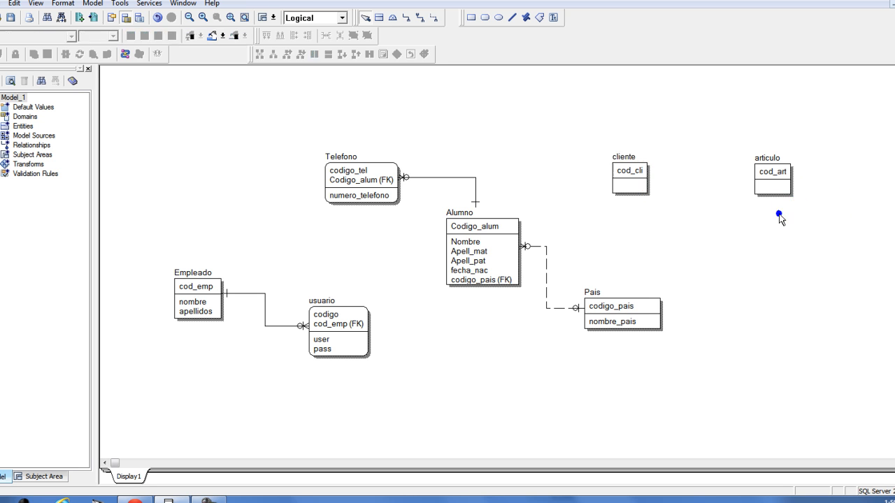
pyautogui.click(645, 177)
pyautogui.moveTo(645, 176); pyautogui.dragTo(647, 173)
pyautogui.click(765, 175)
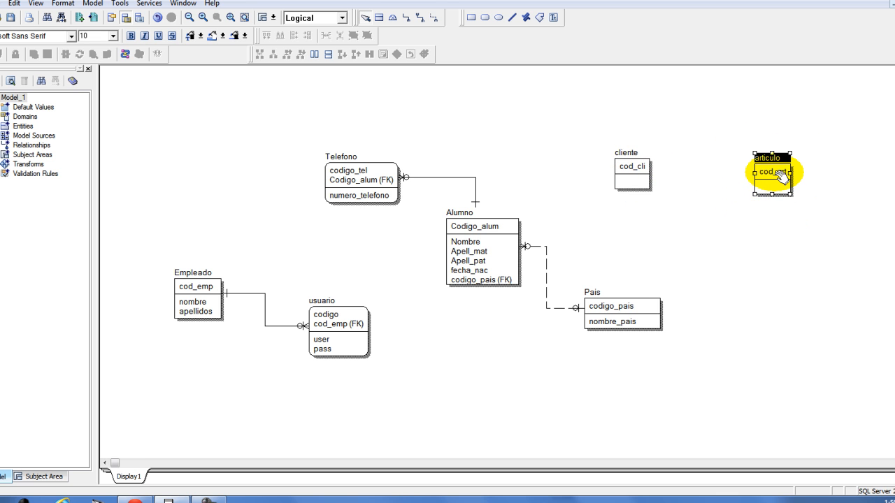
pyautogui.click(717, 177)
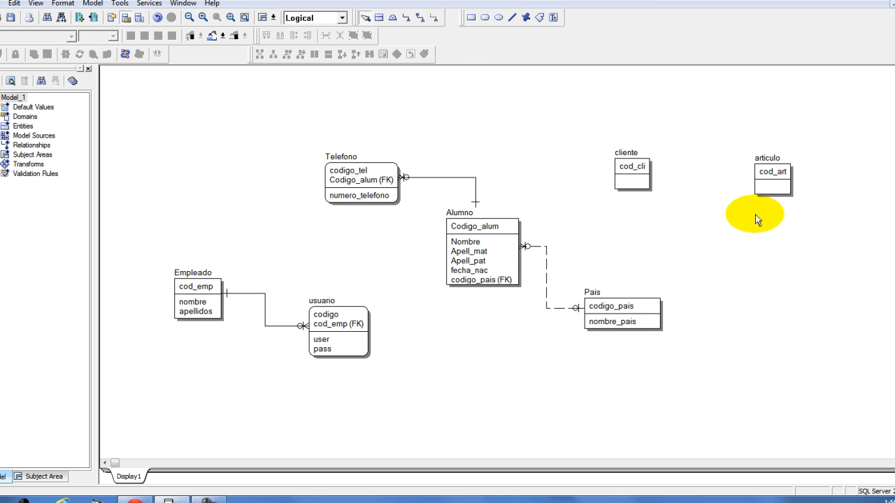
# Connect cliente to articulo with a many-to-many relationship and review its properties without changing them
pyautogui.click(421, 18)
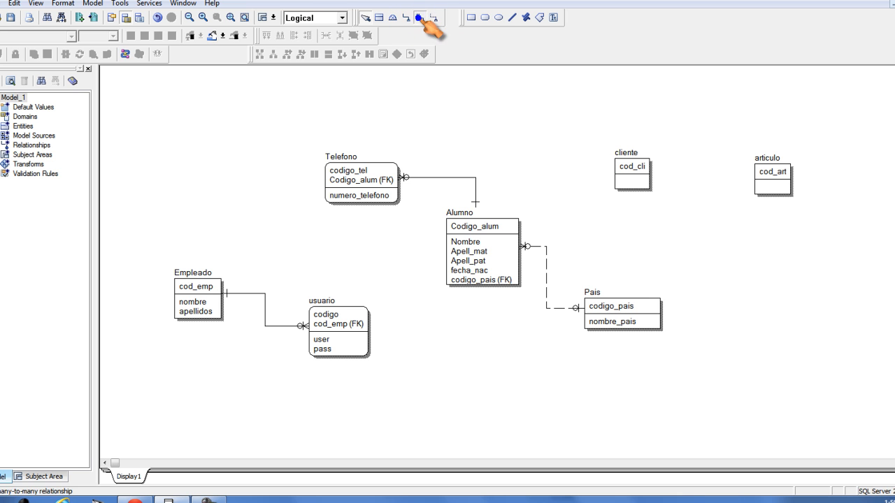
pyautogui.click(636, 168)
pyautogui.click(765, 185)
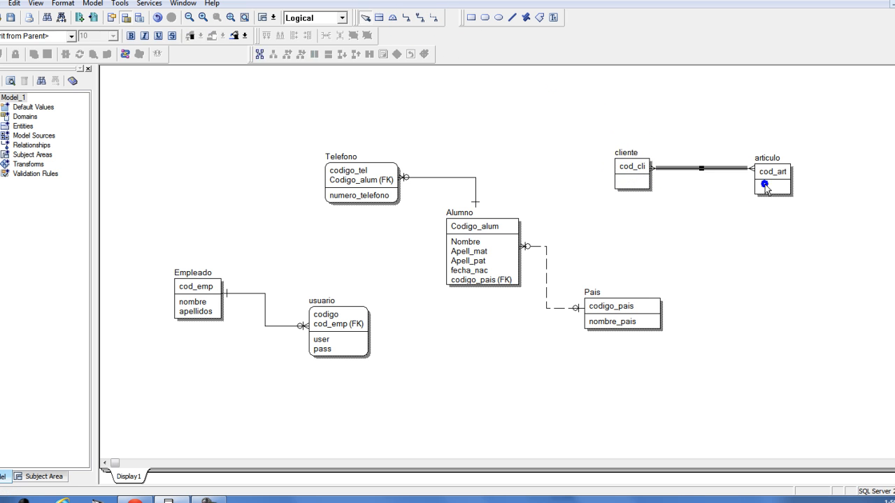
pyautogui.doubleClick(706, 169)
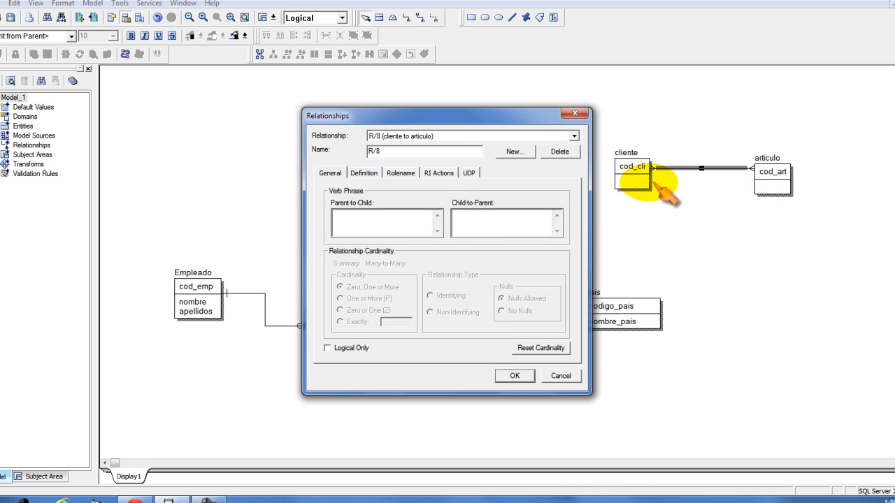
pyautogui.click(561, 376)
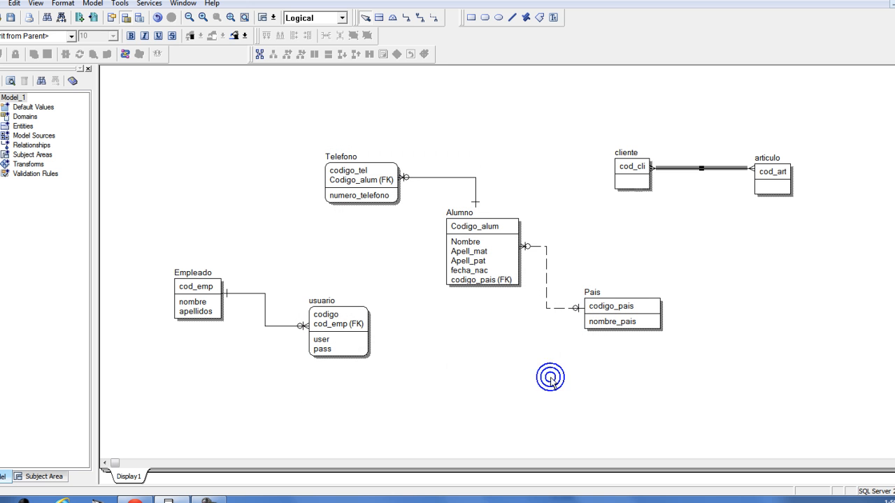
# Start creating an association entity from the cliente-articulo relationship and name the transform Pedido
pyautogui.click(699, 169)
pyautogui.rightClick(700, 168)
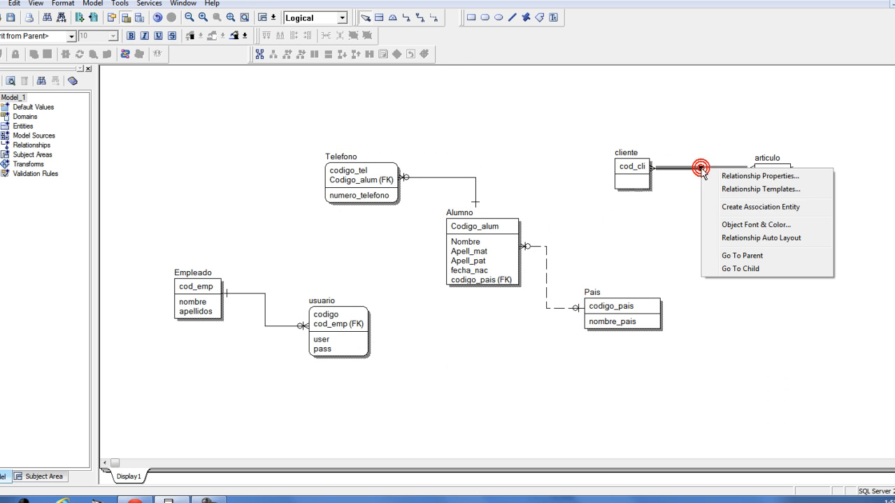
pyautogui.click(747, 210)
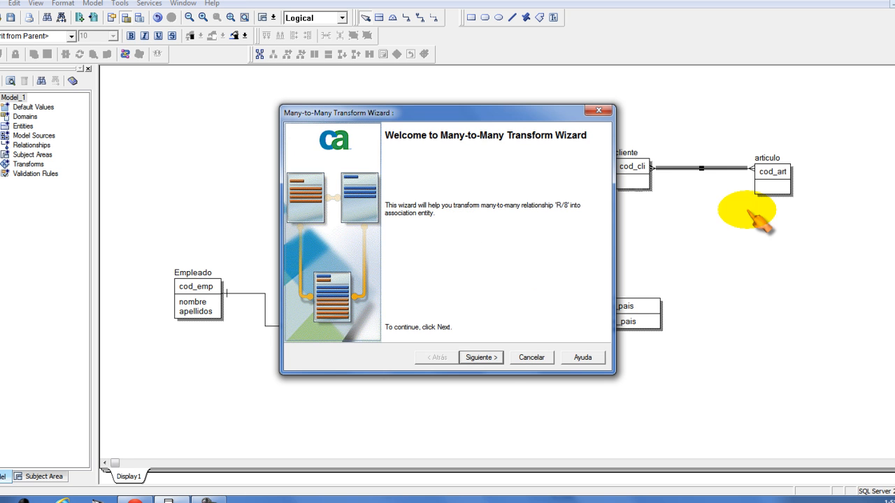
pyautogui.click(505, 358)
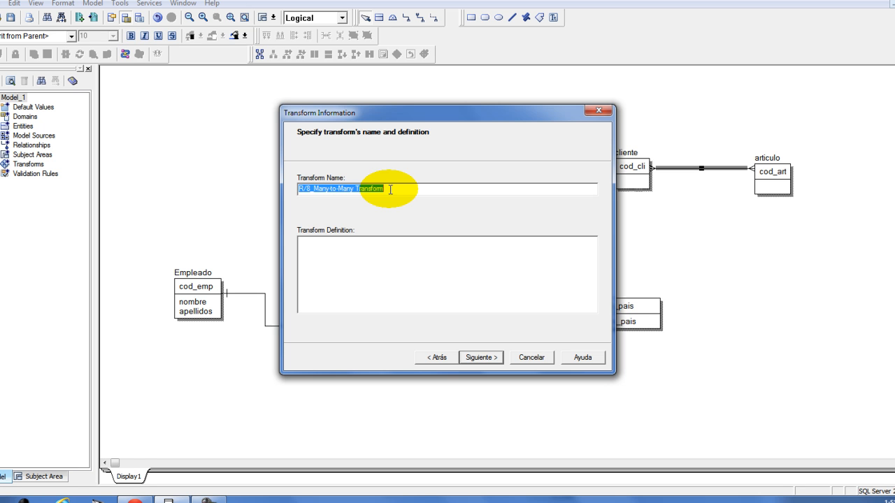
pyautogui.write('Pedido')
pyautogui.press('Return')
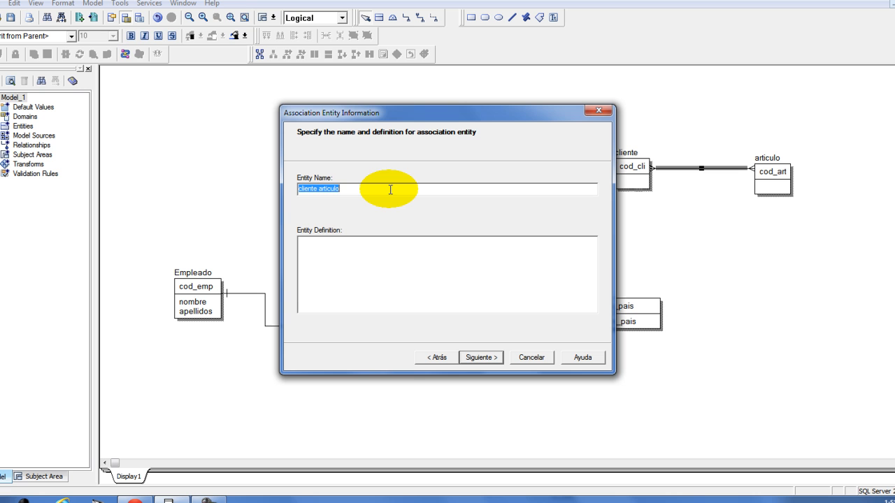
# Name the association entity Pedido and complete the many-to-many transform
pyautogui.write('Pedido')
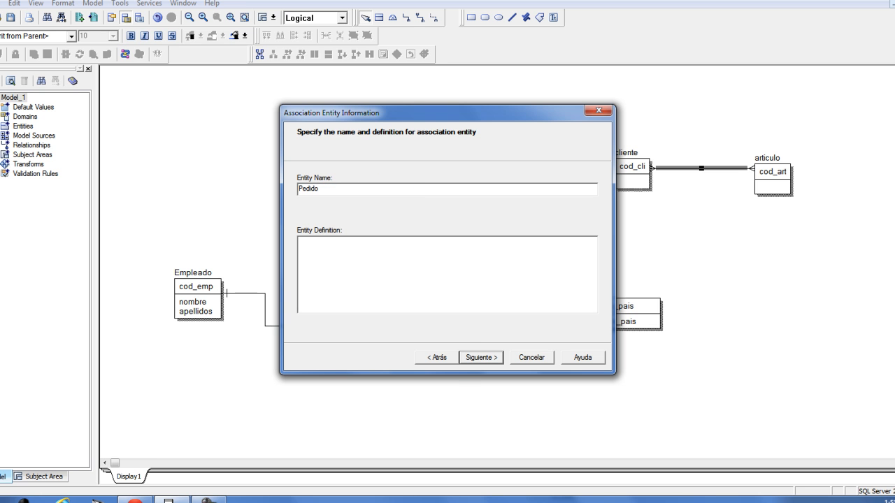
pyautogui.click(438, 357)
pyautogui.click(441, 358)
pyautogui.click(475, 358)
pyautogui.click(474, 357)
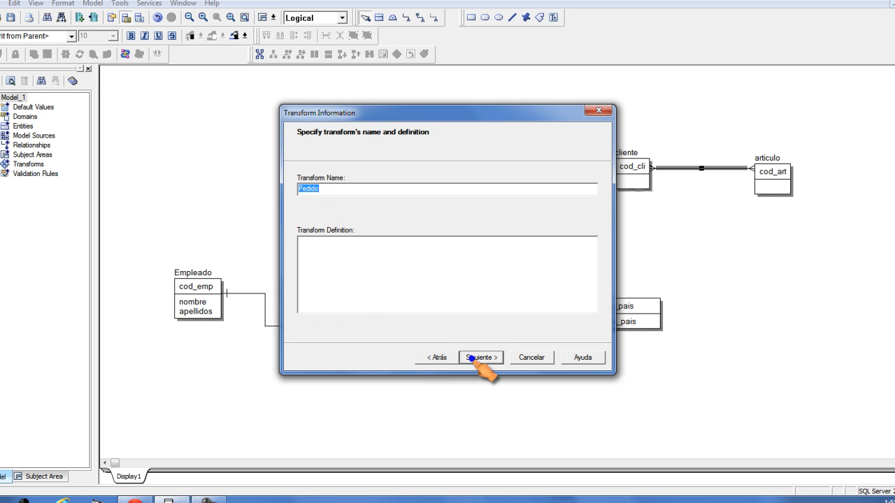
pyautogui.click(473, 358)
pyautogui.click(473, 358)
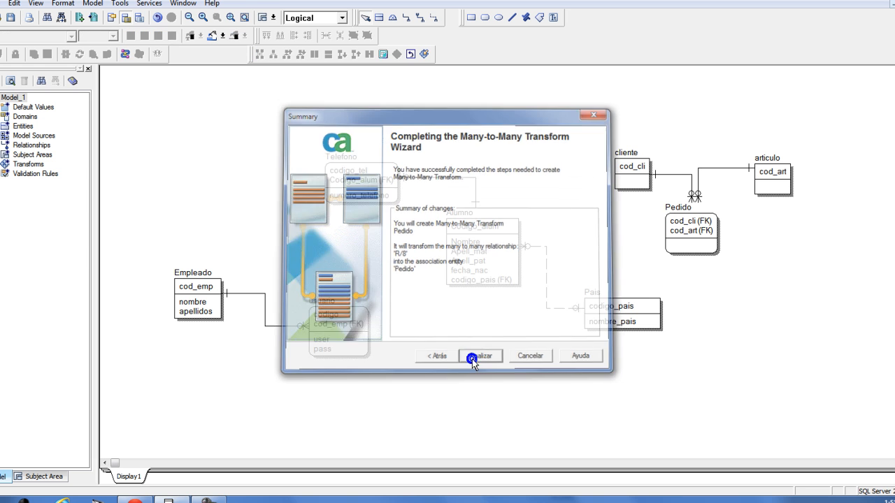
# Spread cliente and articulo farther apart and reposition Pedido between and below them
pyautogui.moveTo(784, 162); pyautogui.dragTo(818, 167)
pyautogui.click(741, 200)
pyautogui.click(610, 169)
pyautogui.click(627, 214)
pyautogui.moveTo(678, 231); pyautogui.dragTo(685, 234)
pyautogui.click(781, 286)
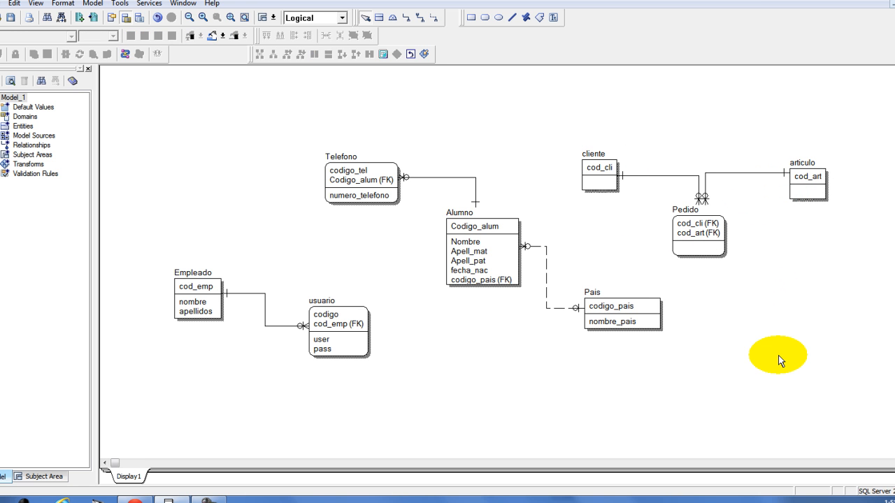
pyautogui.click(381, 392)
pyautogui.click(241, 294)
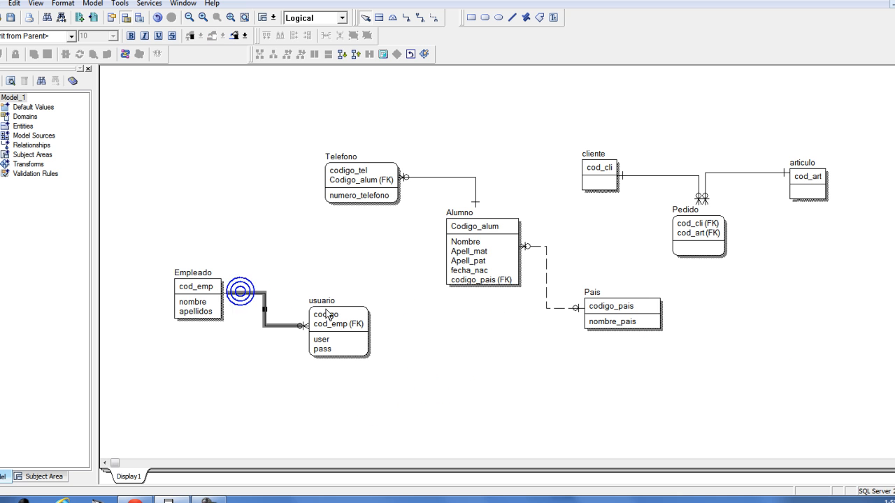
pyautogui.click(761, 217)
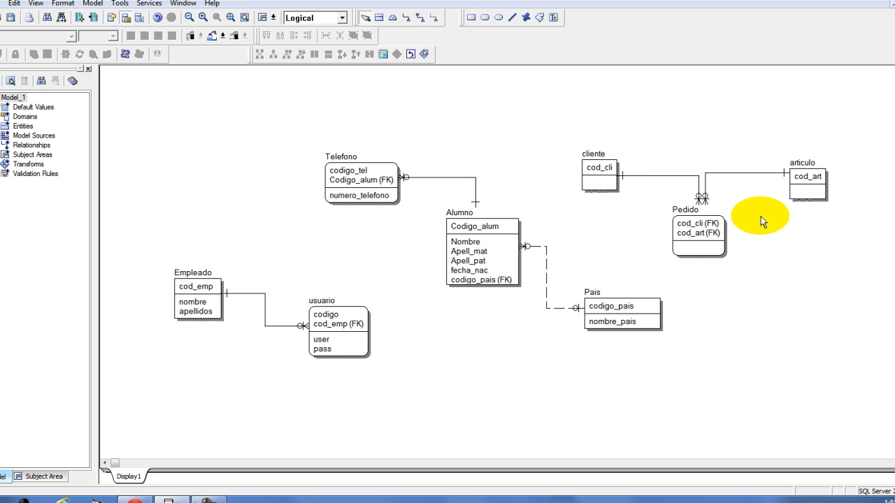